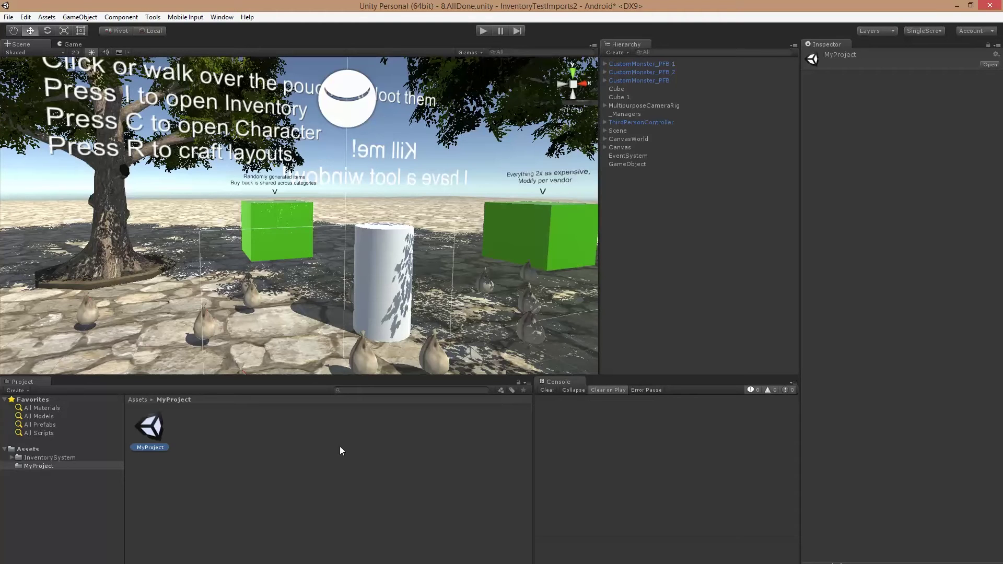
Create a new project named TEMP in InventoryTestImports, saving the modified demo scene first.
left_click(291, 439)
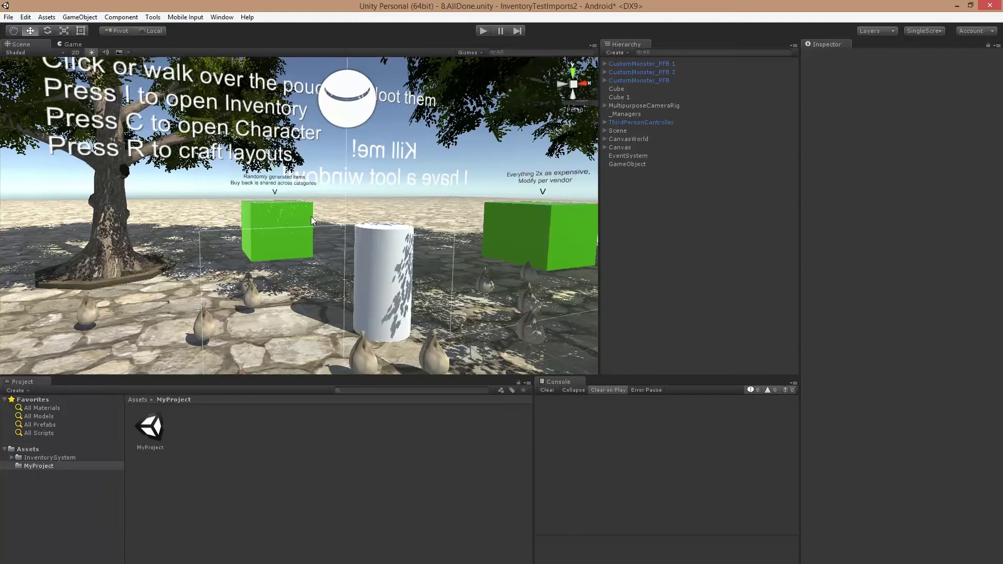
left_click(8, 17)
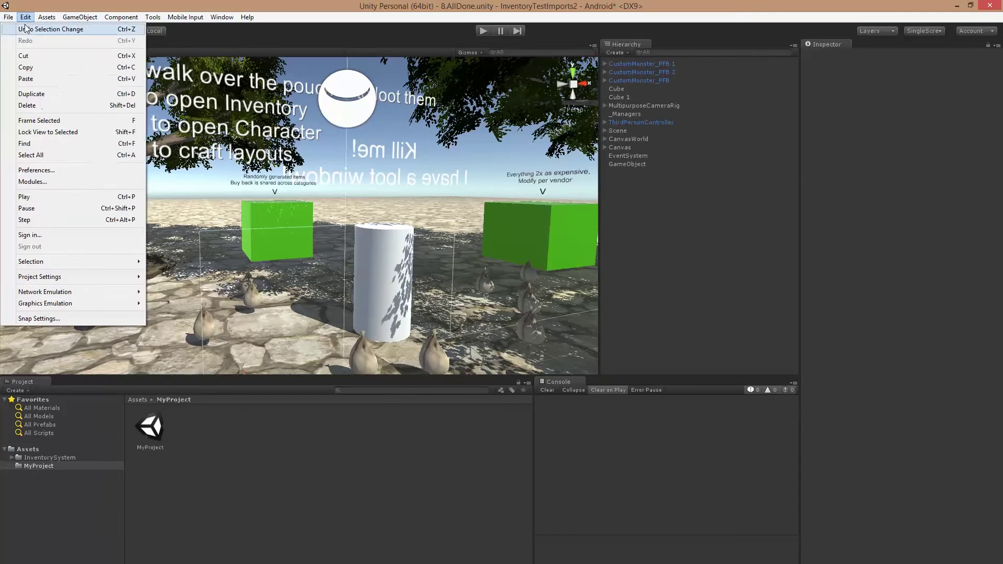
left_click(37, 82)
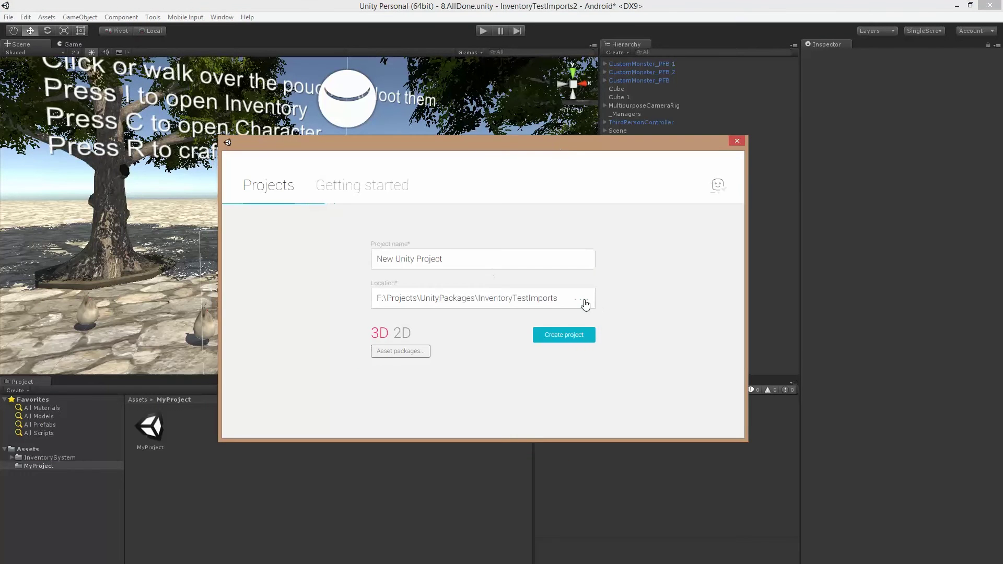
left_click(584, 301)
left_click(681, 446)
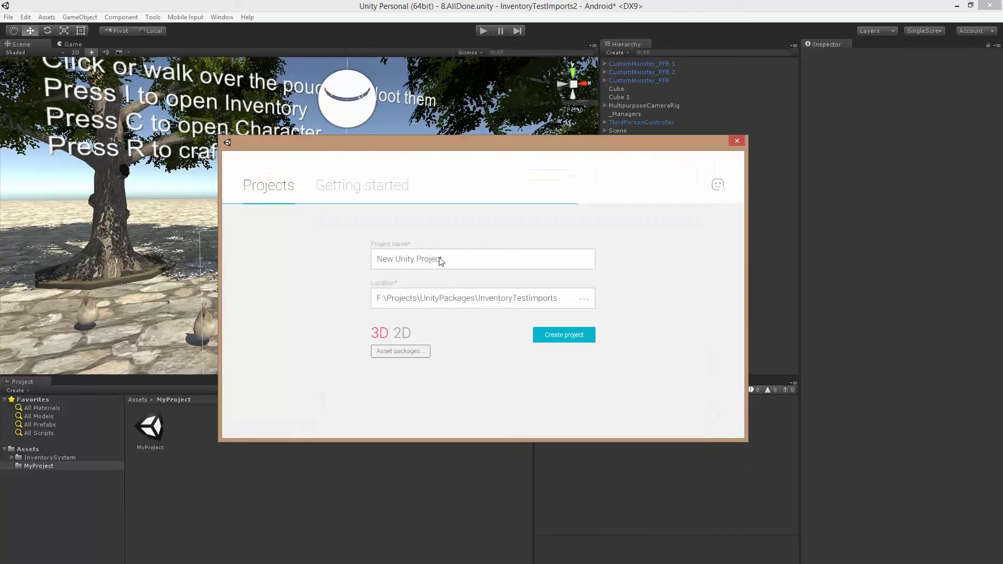
key("Tab")
type("TEMP")
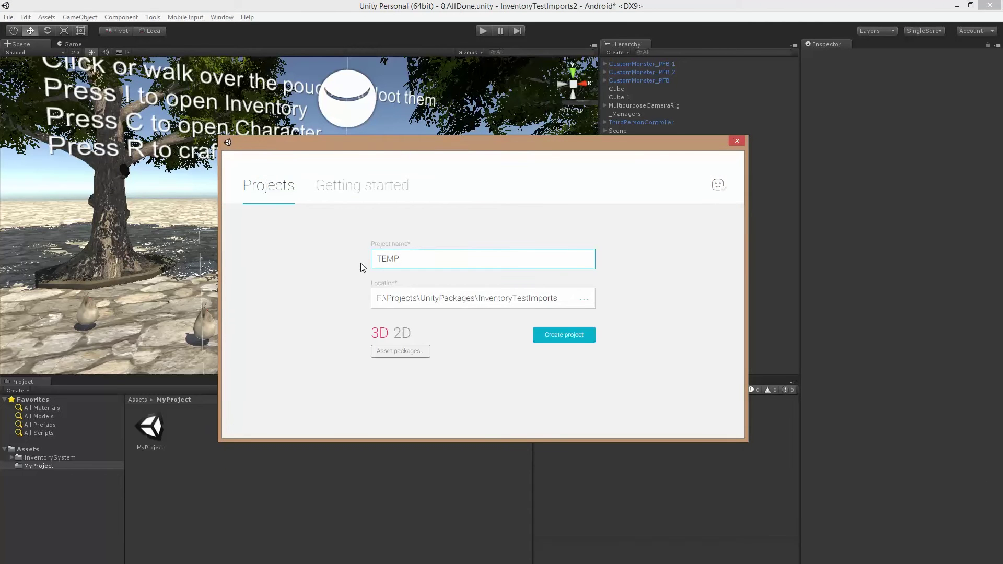
left_click(566, 340)
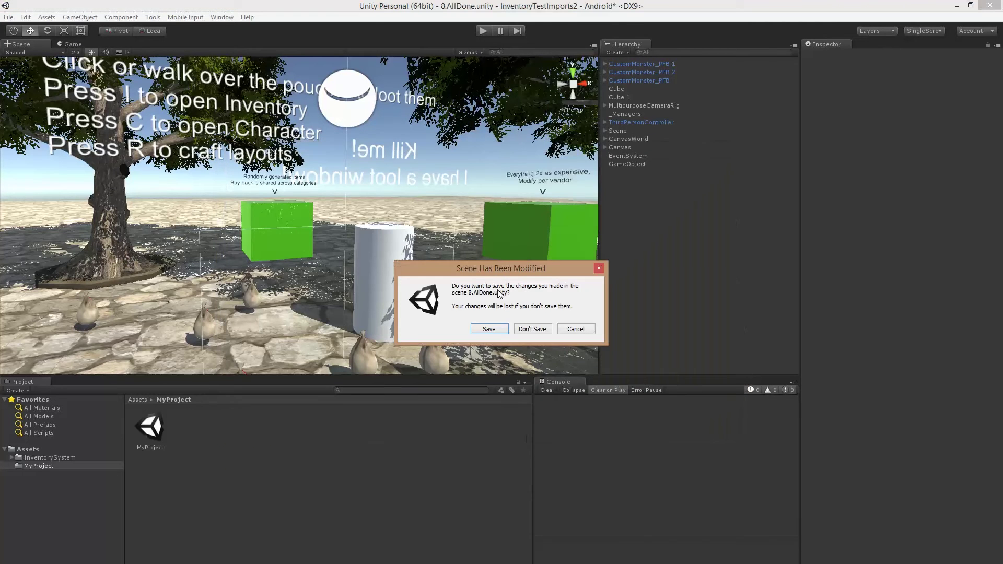
left_click(502, 329)
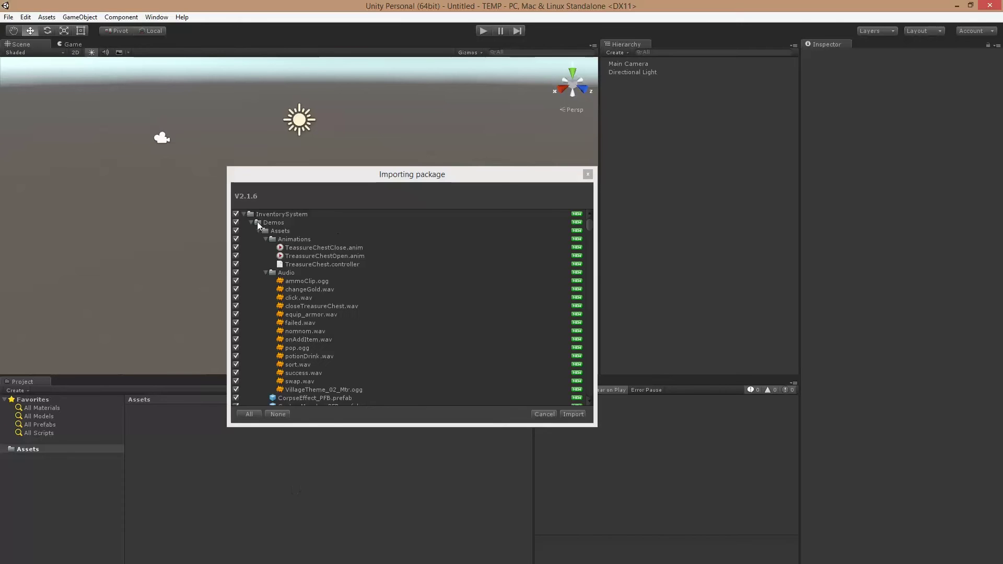
Import all InventorySystem V2.1.6 files into TEMP, clear the console warnings, and open the folder's context menu.
left_click(245, 214)
left_click(575, 414)
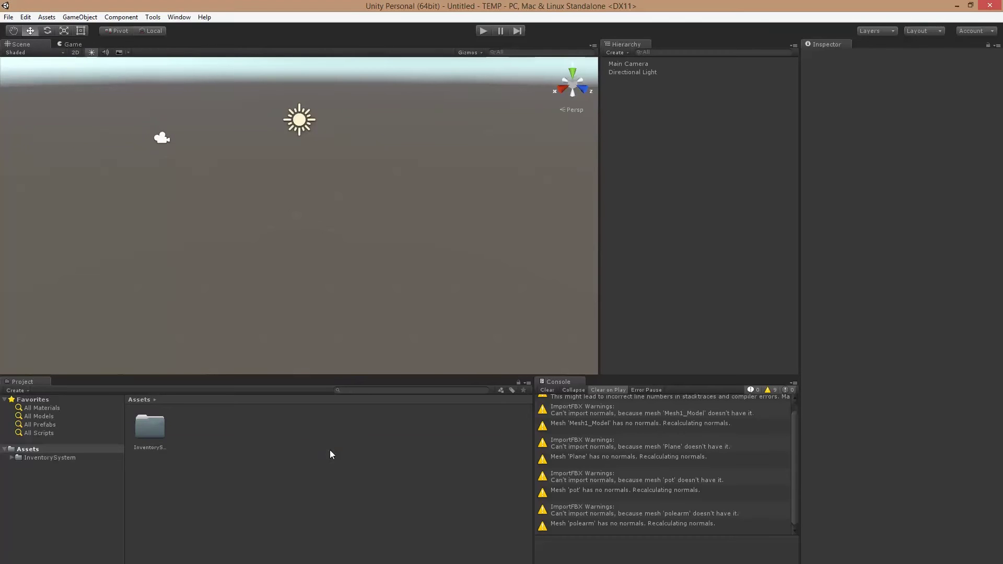
left_click(547, 391)
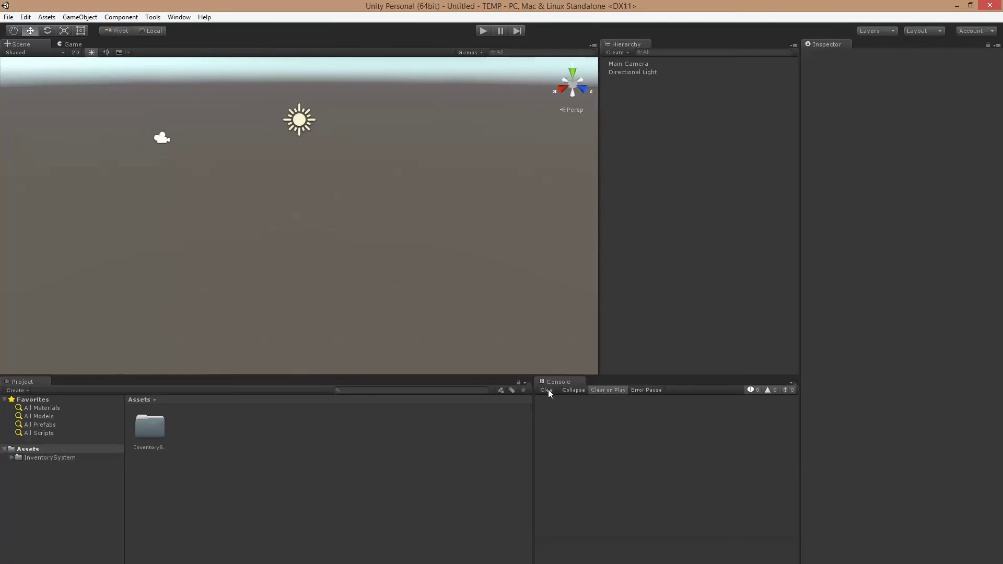
right_click(155, 422)
Show the newly imported InventorySystem folder from TEMP's Assets in File Explorer.
left_click(176, 441)
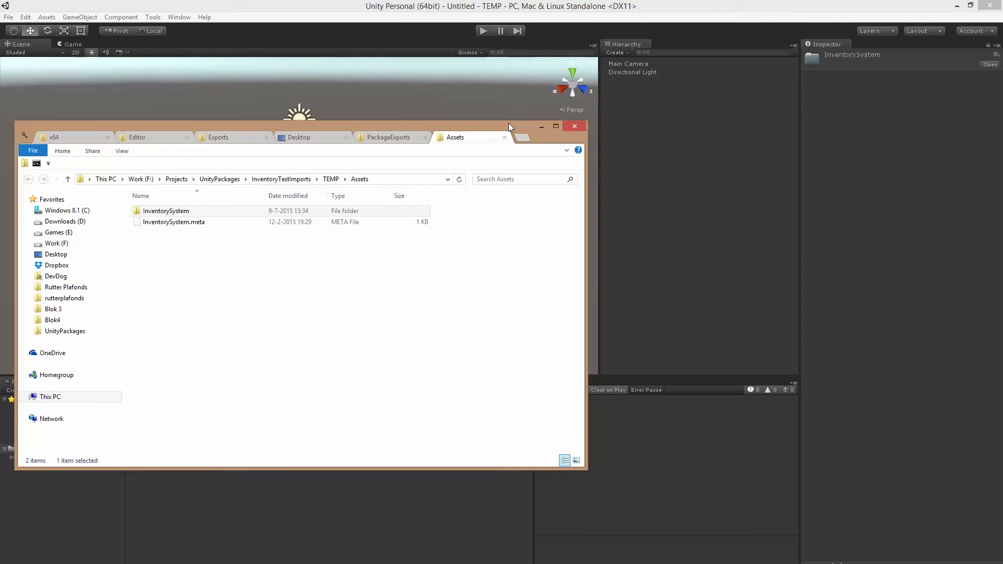
left_click_drag(508, 124, 570, 120)
left_click(197, 214)
double_click(224, 203)
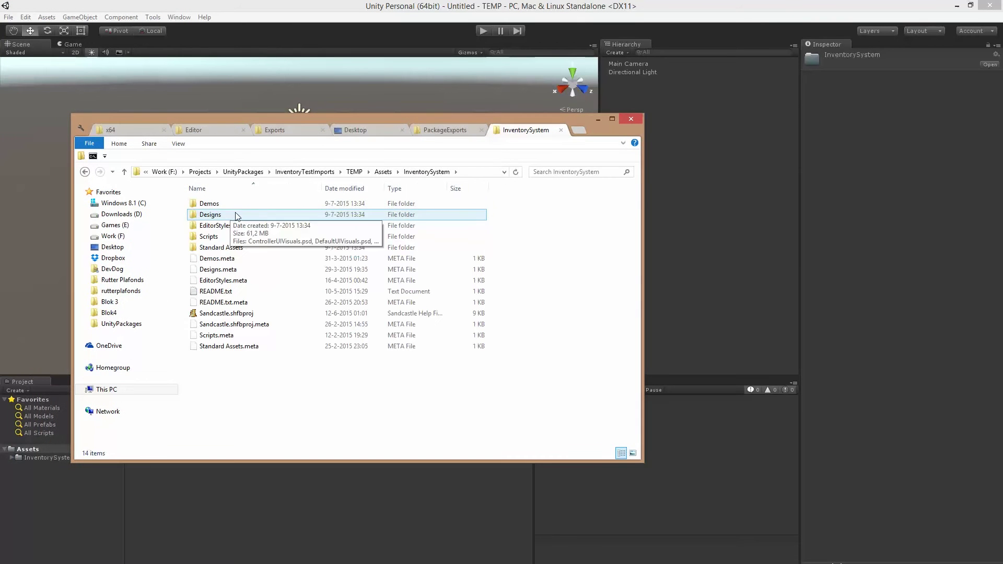
key("BackSpace")
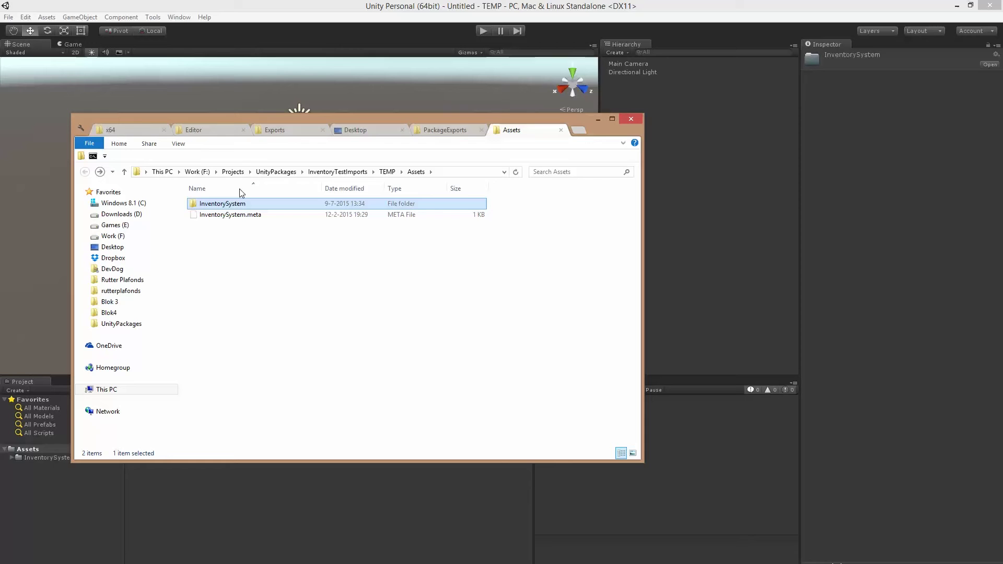
Delete the old InventorySystem folder from InventoryTestImports2\Assets.
left_click(338, 172)
double_click(232, 225)
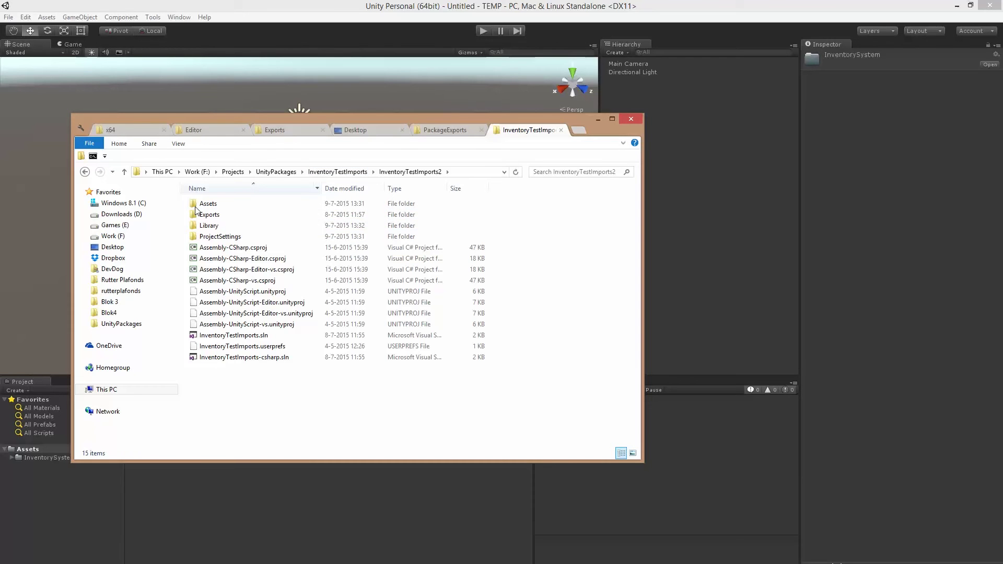
double_click(225, 203)
left_click(225, 204)
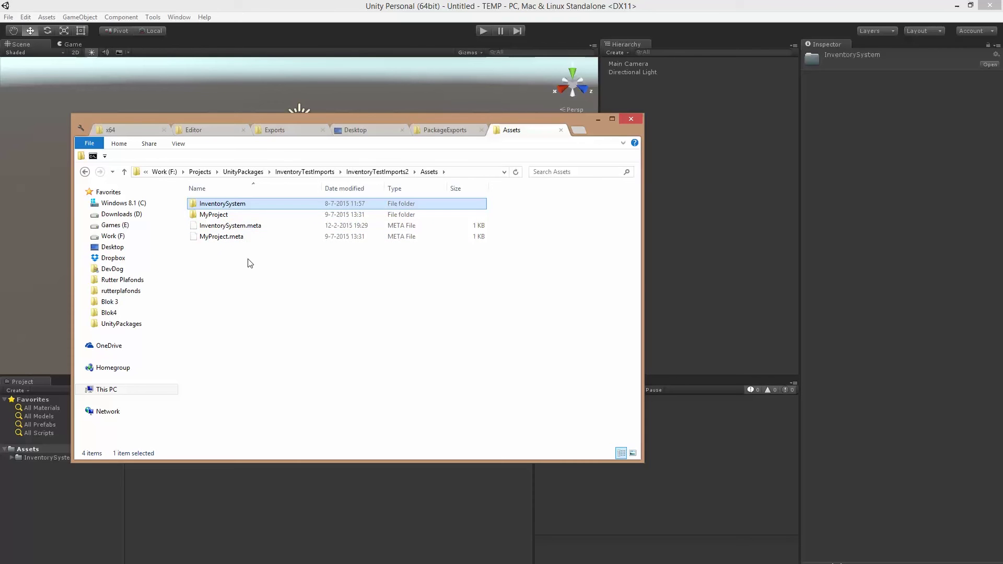
key("Delete")
Switch Unity to the InventoryTestImports2 project and load the MyProject demo scene.
left_click(9, 18)
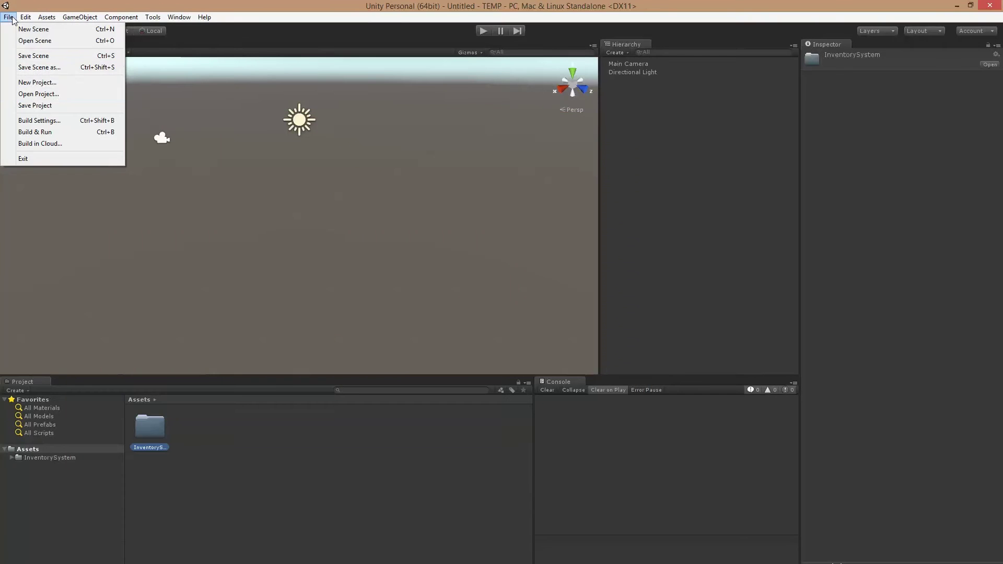
left_click(38, 94)
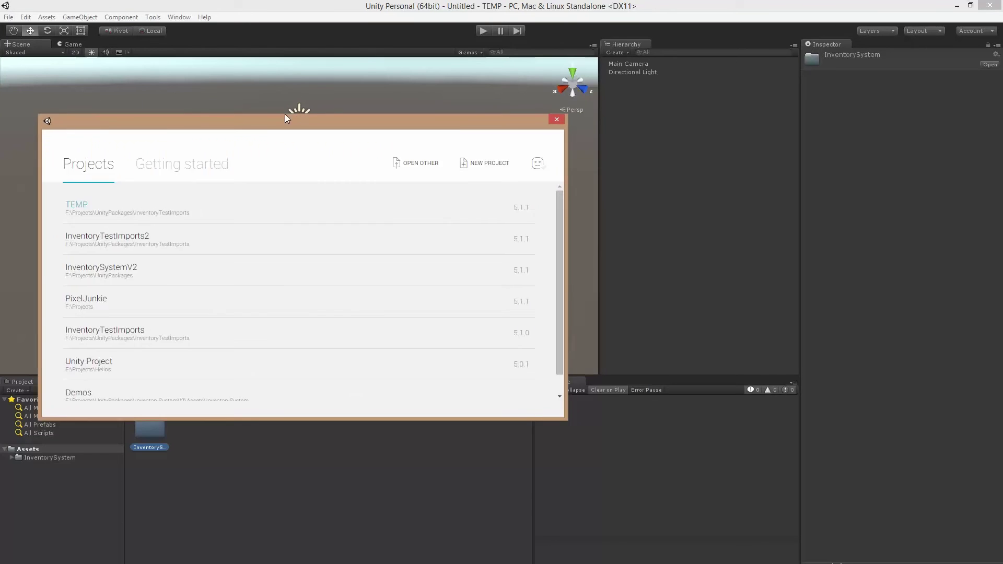
left_click(137, 247)
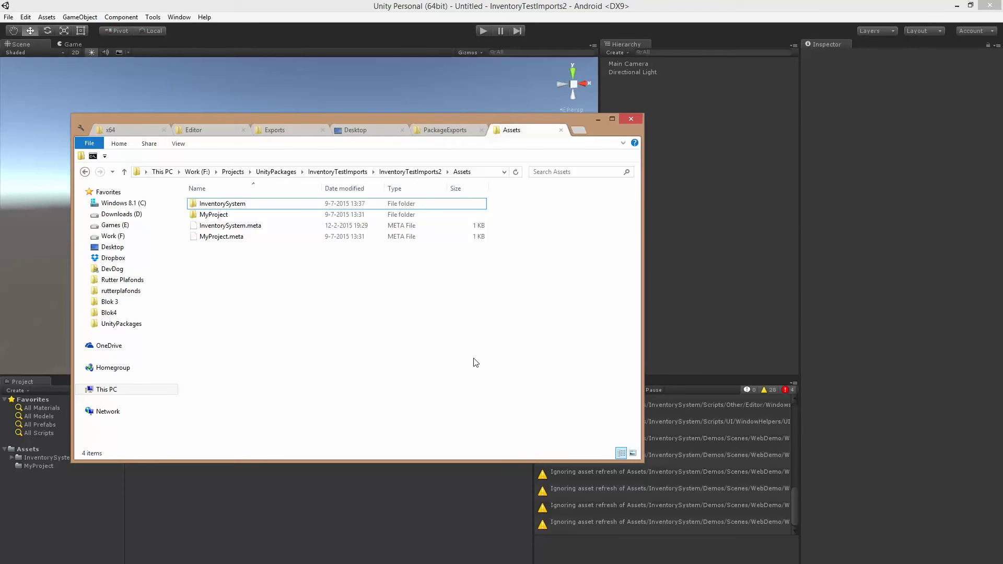
left_click(733, 287)
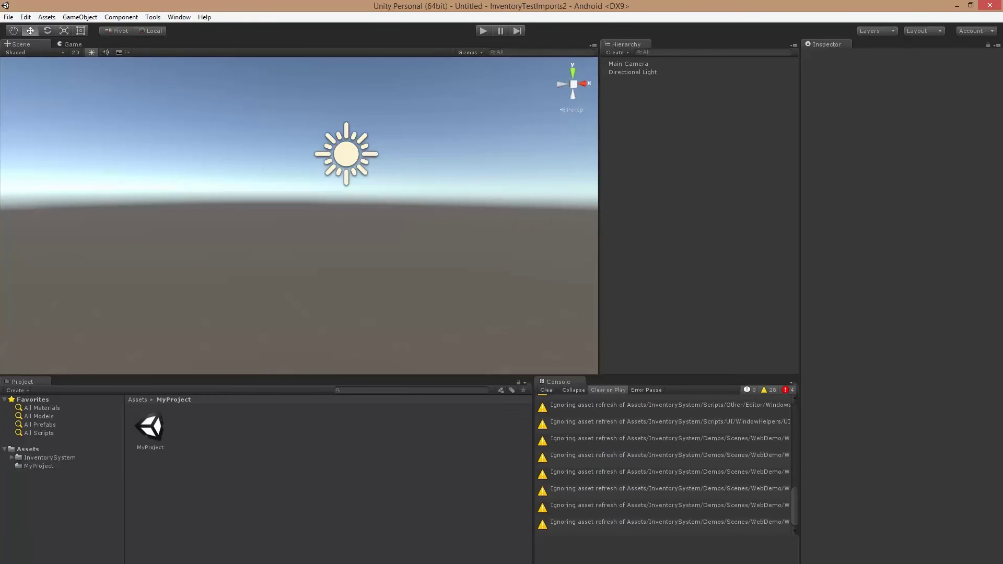
double_click(152, 429)
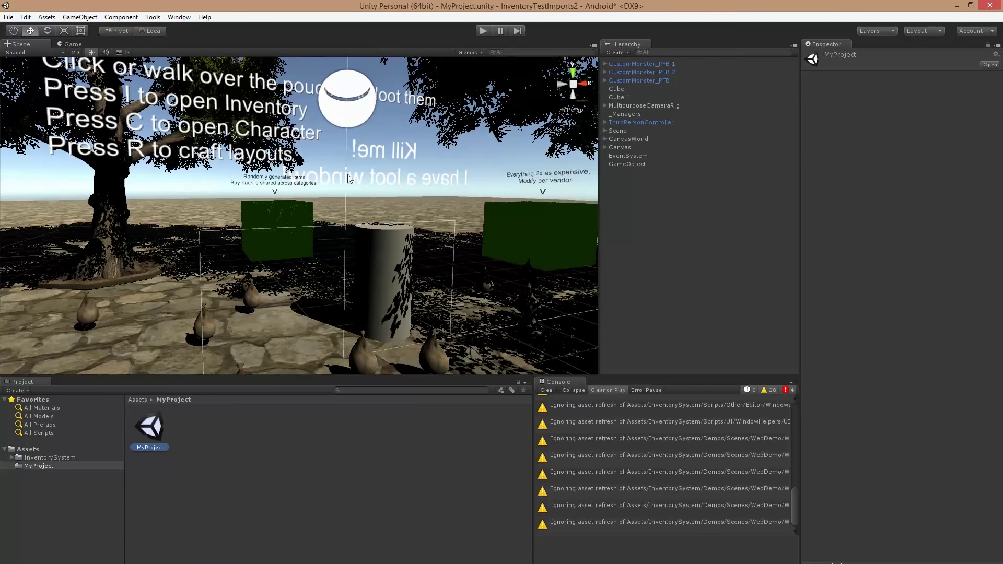
left_click_drag(379, 221, 393, 228, "alt")
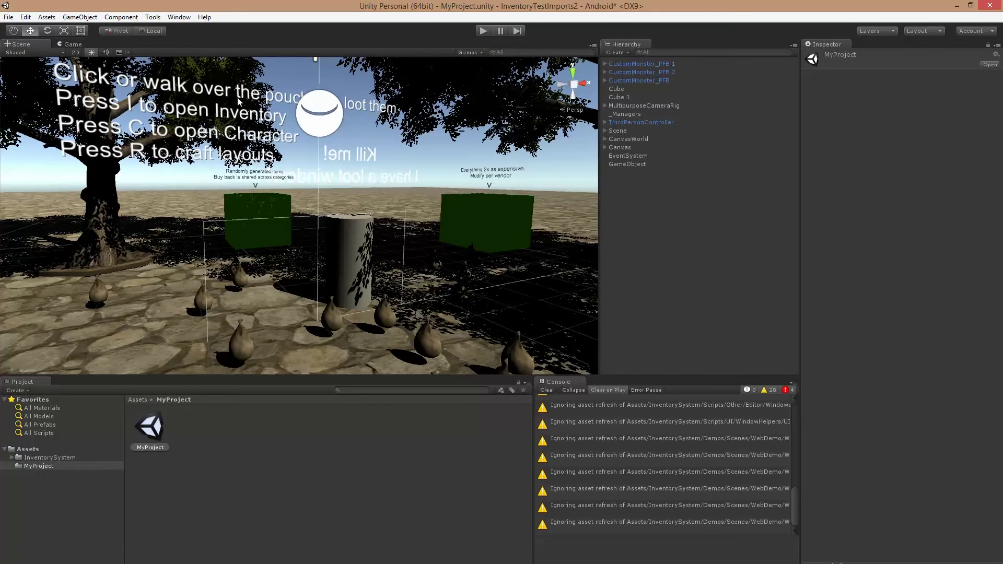
Run the Inventory Pro setup wizard, clear its ignore list, and add the missing input and triggerer managers to _Managers.
left_click(155, 18)
mouse_move(155, 30)
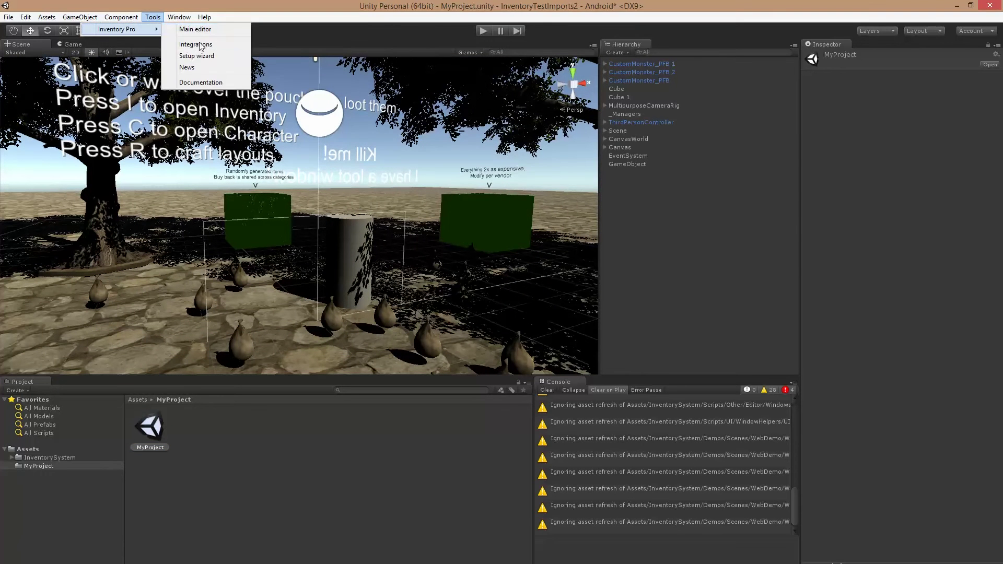
left_click(201, 55)
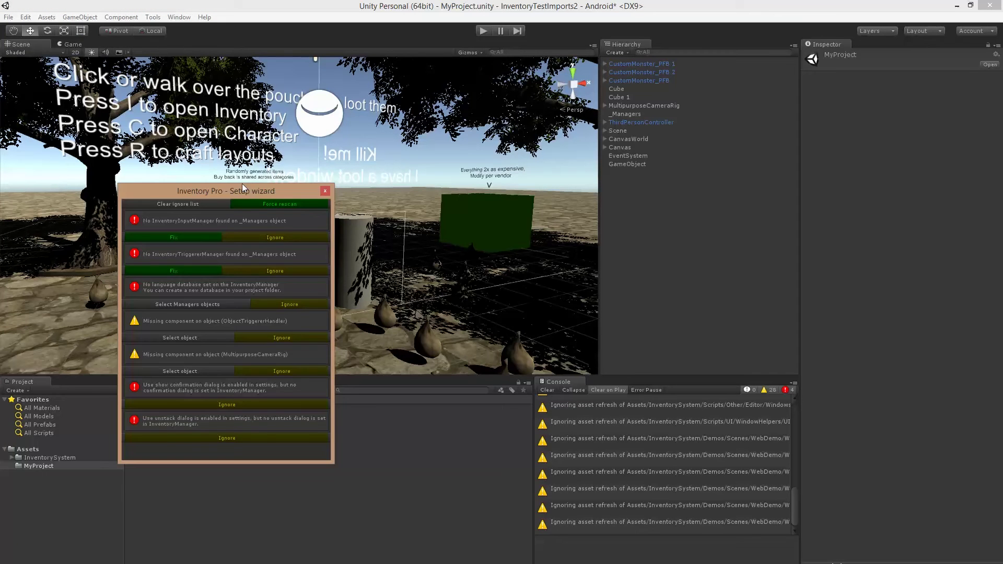
left_click_drag(246, 191, 225, 109)
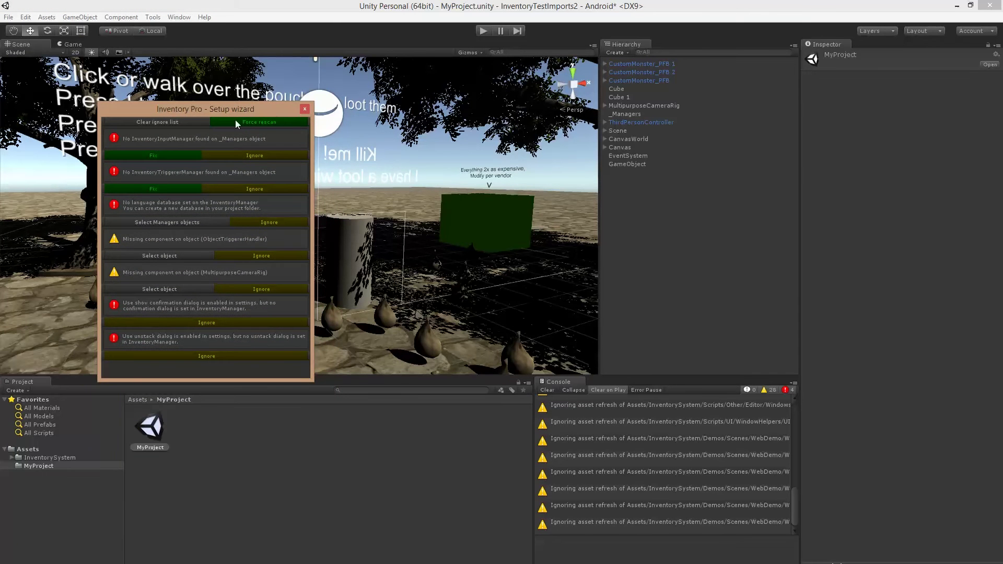
left_click(177, 124)
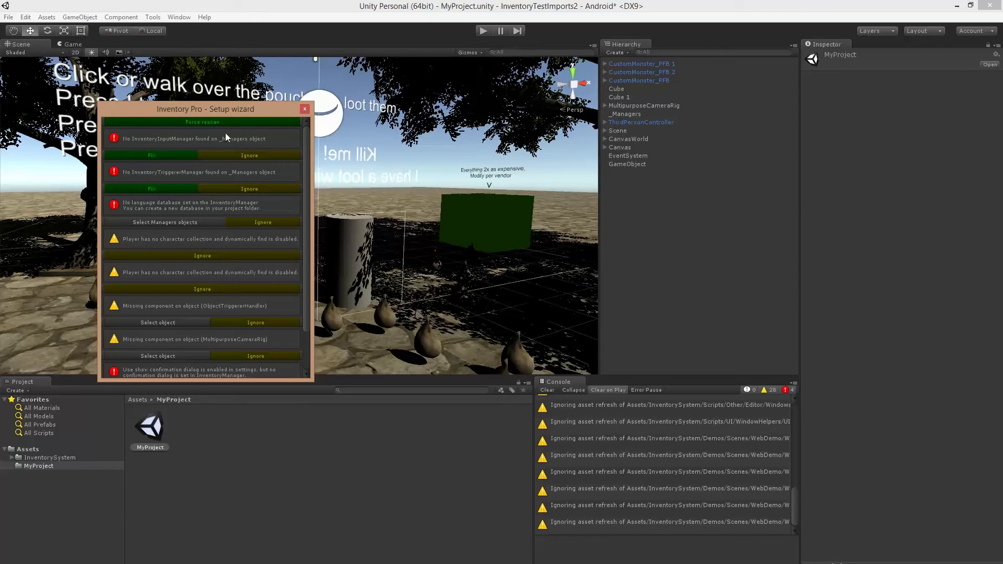
left_click(144, 153)
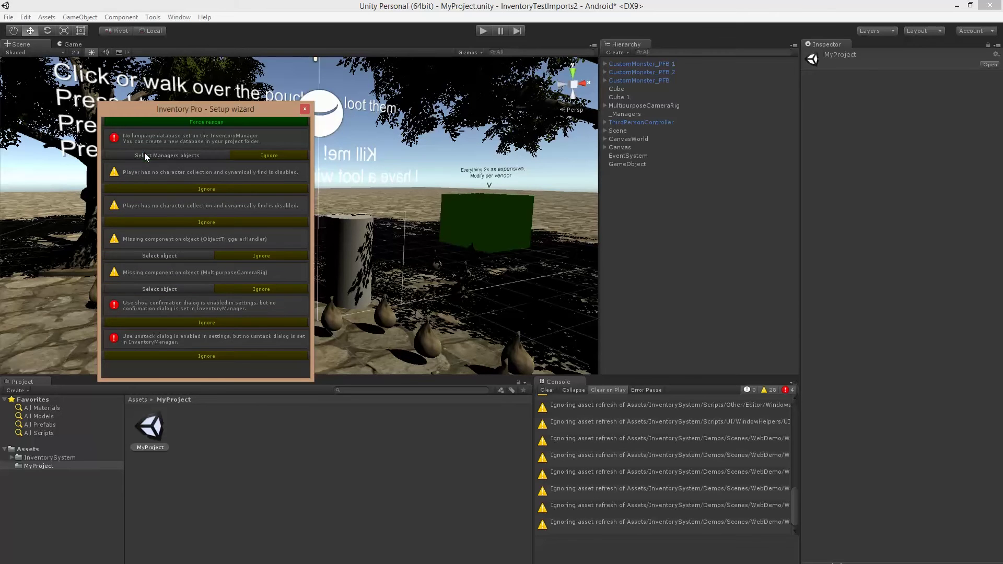
left_click(626, 113)
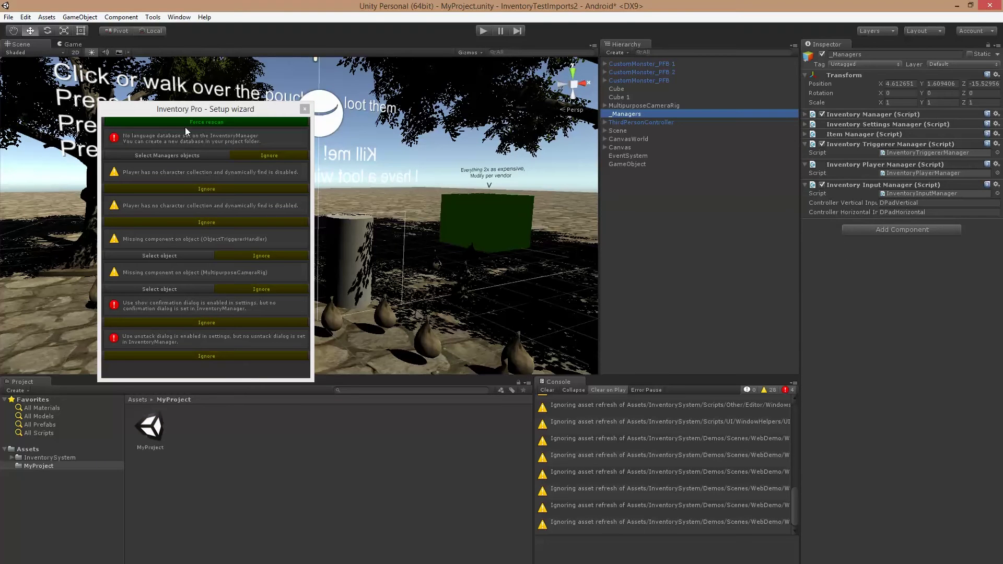
Expand the Inventory Manager on _Managers and set its Context Menu reference to ContextMenu.
left_click(174, 137)
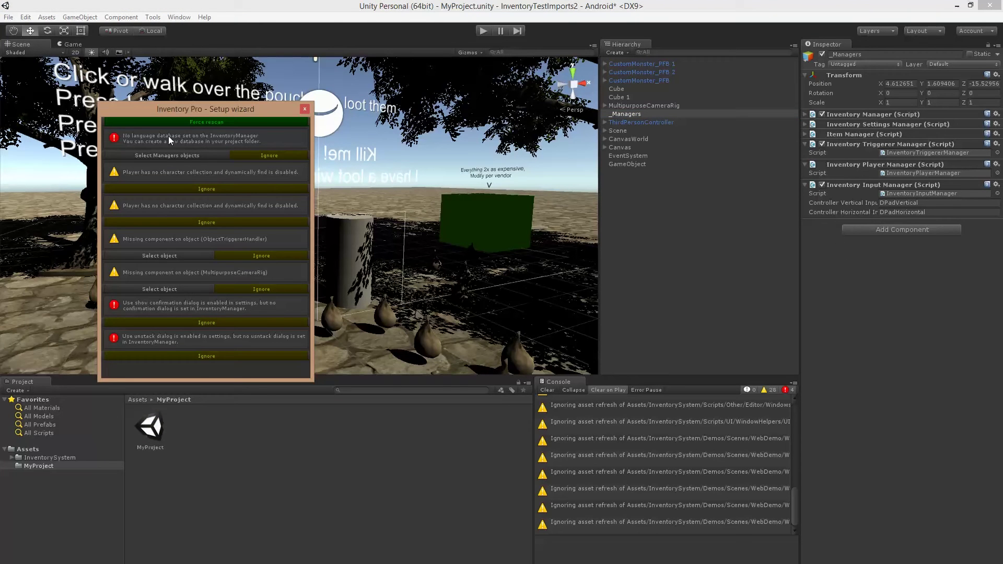
left_click(166, 157)
left_click(865, 118)
left_click(864, 115)
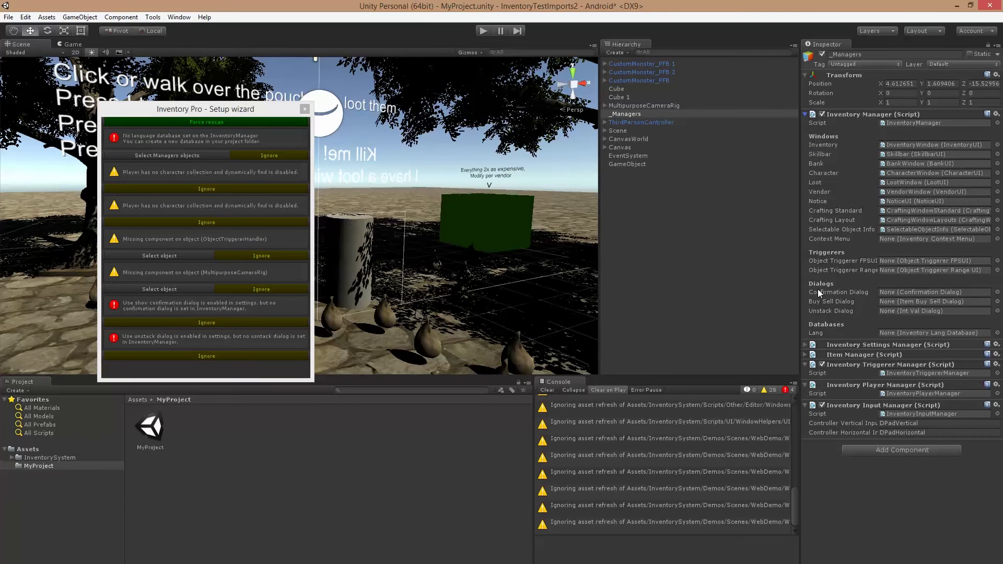
left_click(916, 239)
left_click(997, 239)
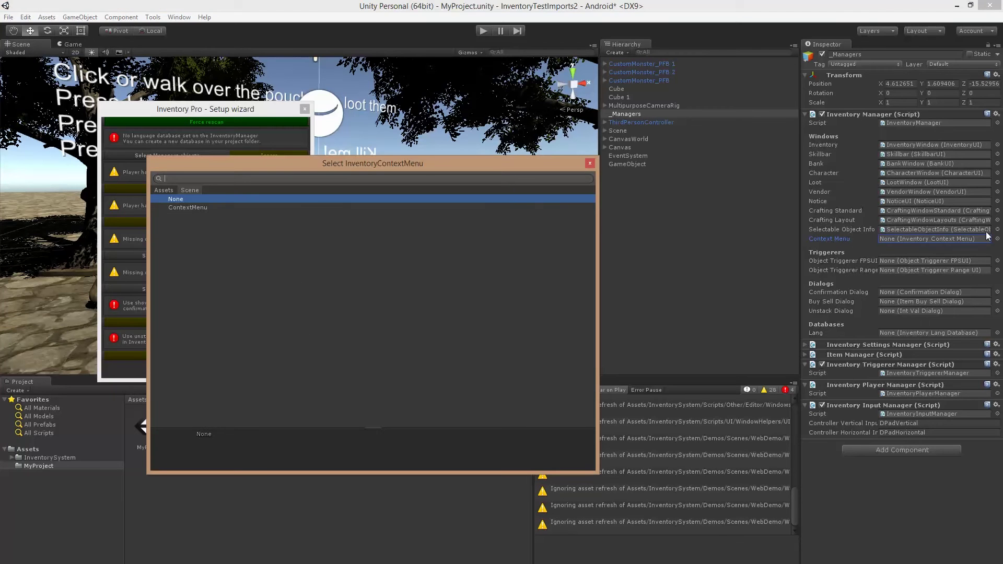
key("Down")
key("Return")
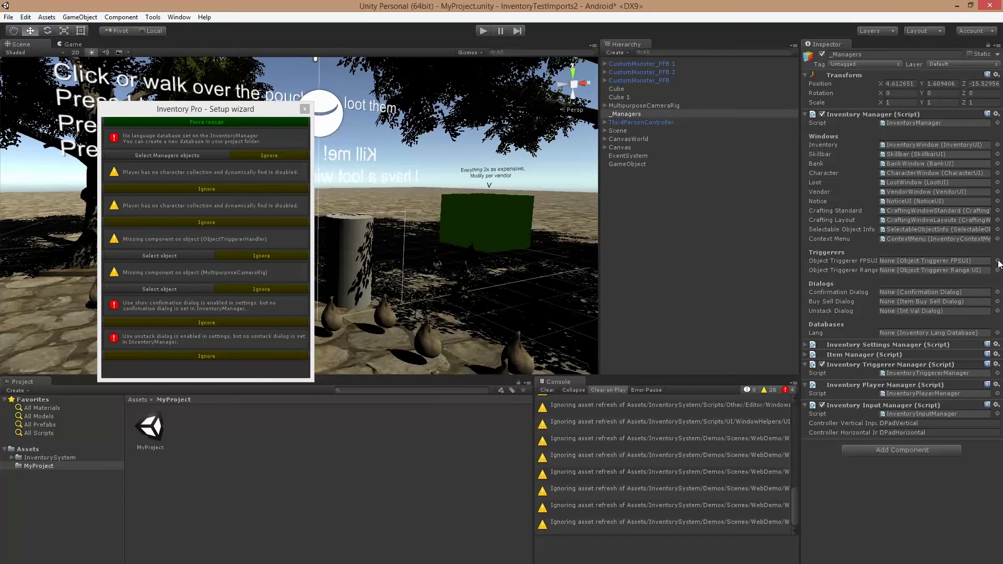
left_click(998, 260)
key("Escape")
left_click(997, 270)
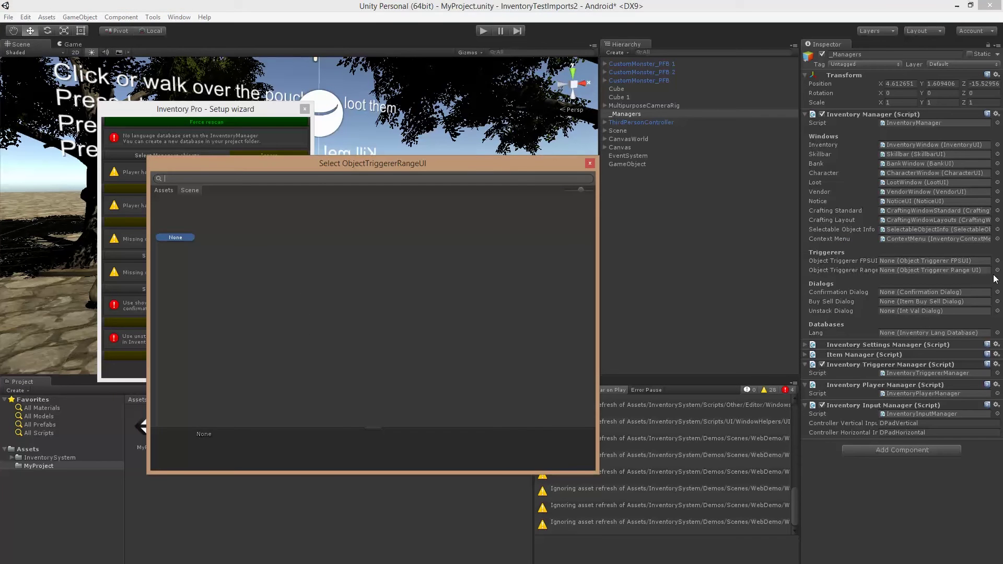
key("Escape")
Assign ConfirmationDialogBox, ItemBuySellDialog, ItemIntValDialog and the LanguageDatabase to the Inventory Manager.
left_click(997, 292)
key("Down")
key("Return")
left_click(997, 301)
key("Down")
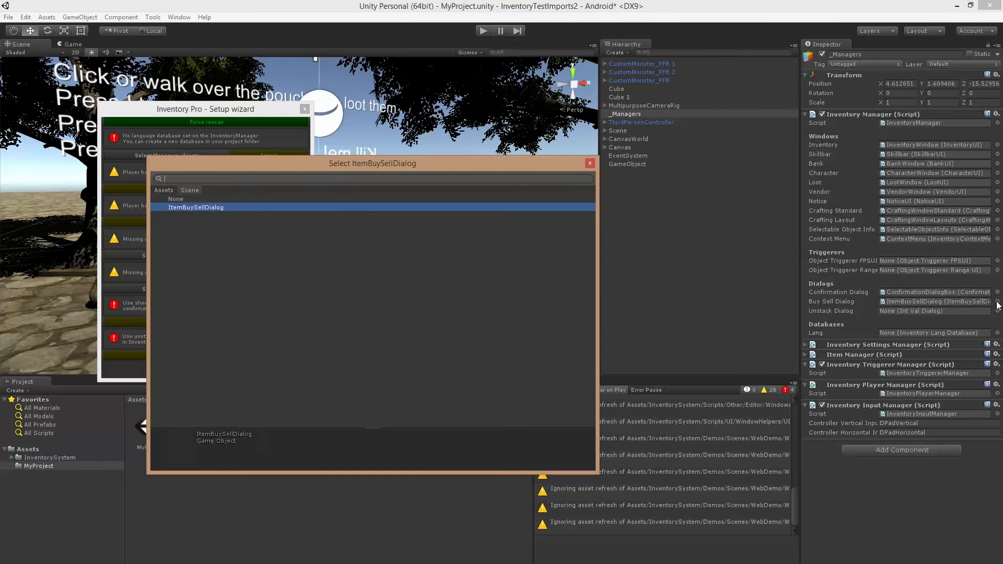
key("Return")
left_click(997, 310)
key("Down")
key("Down")
key("Down")
key("Return")
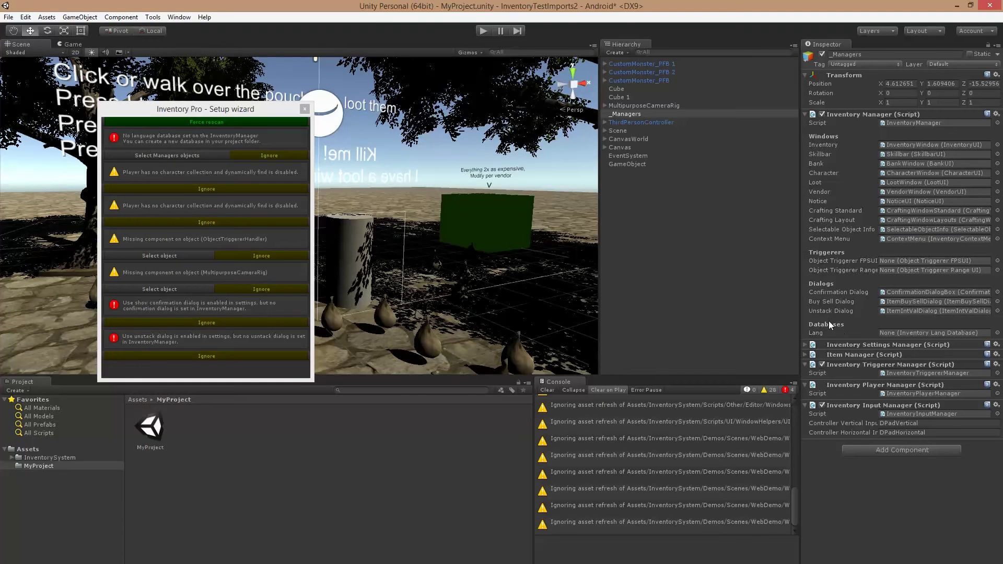
left_click(997, 333)
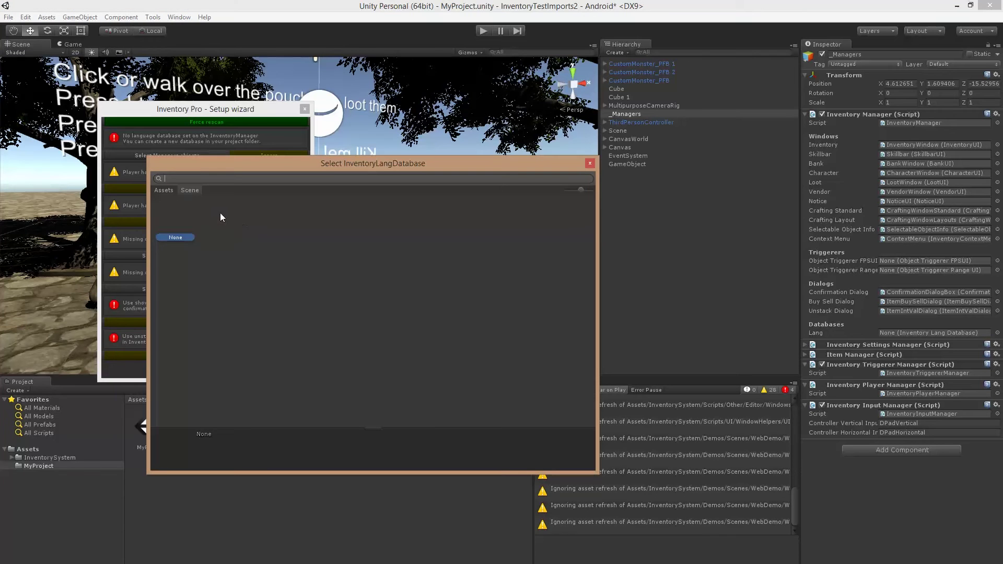
left_click(209, 224)
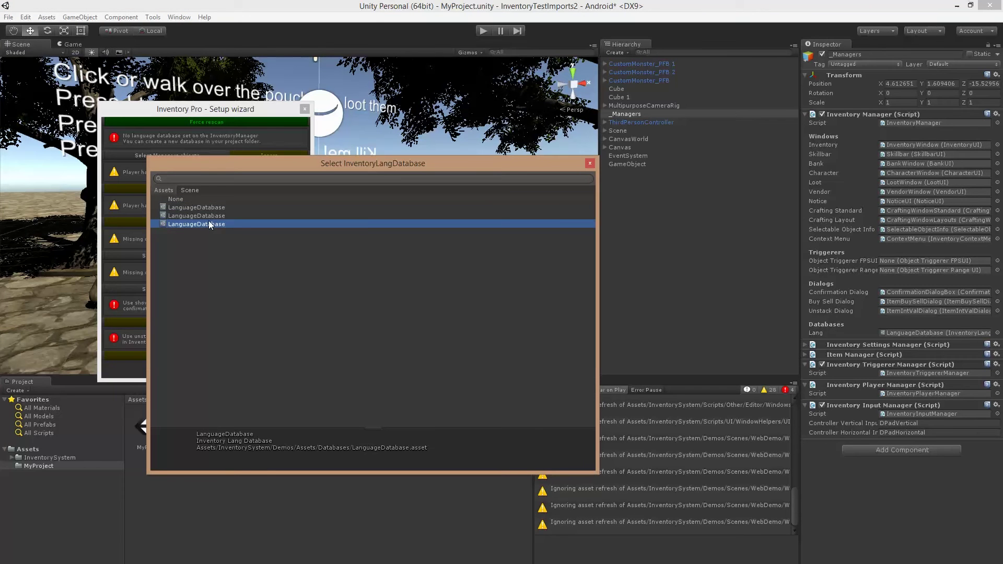
key("Return")
Rescan the setup wizard, delete ObjectTriggererHandler from the Canvas, and rescan to confirm.
left_click(190, 123)
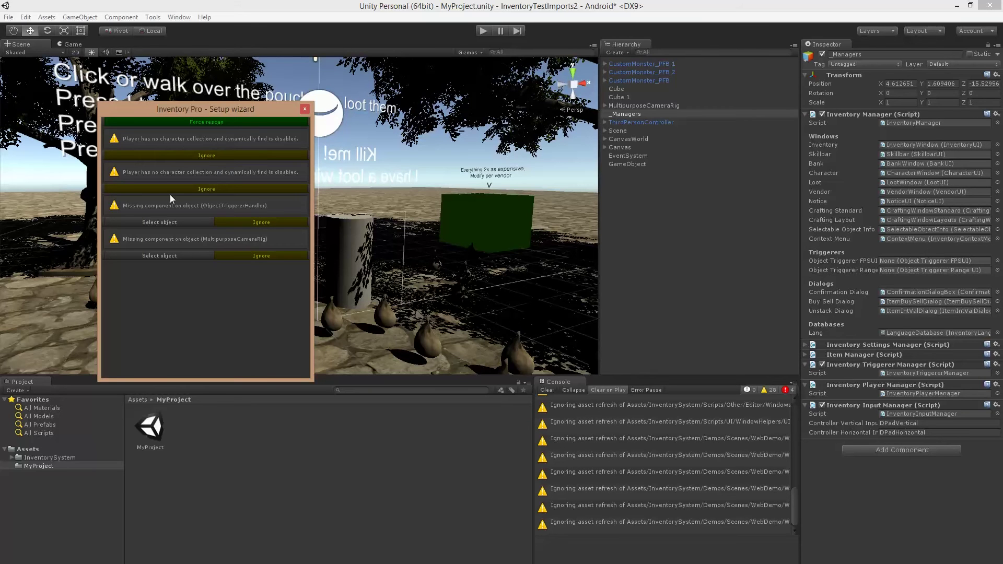
left_click(172, 222)
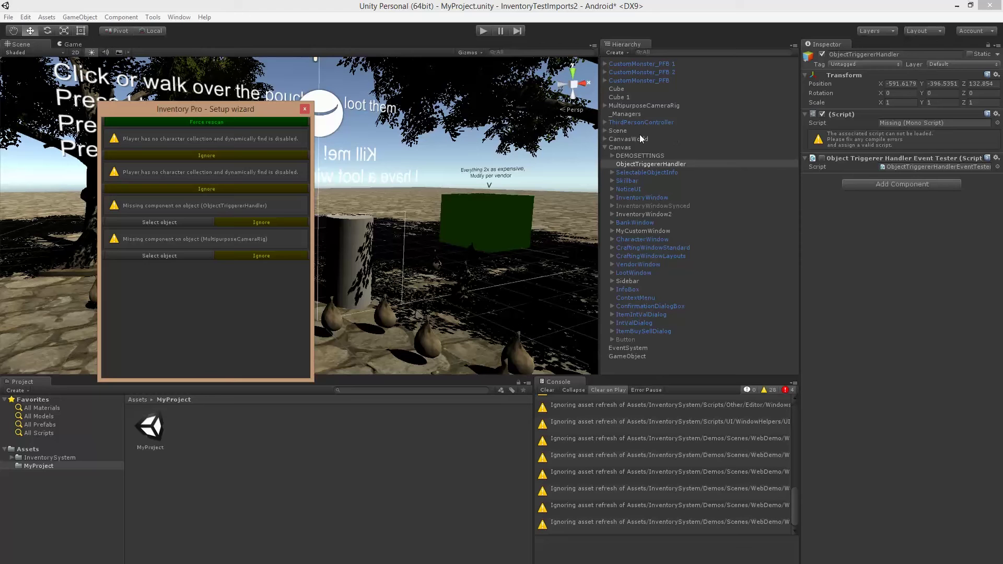
left_click(656, 157)
left_click(657, 164)
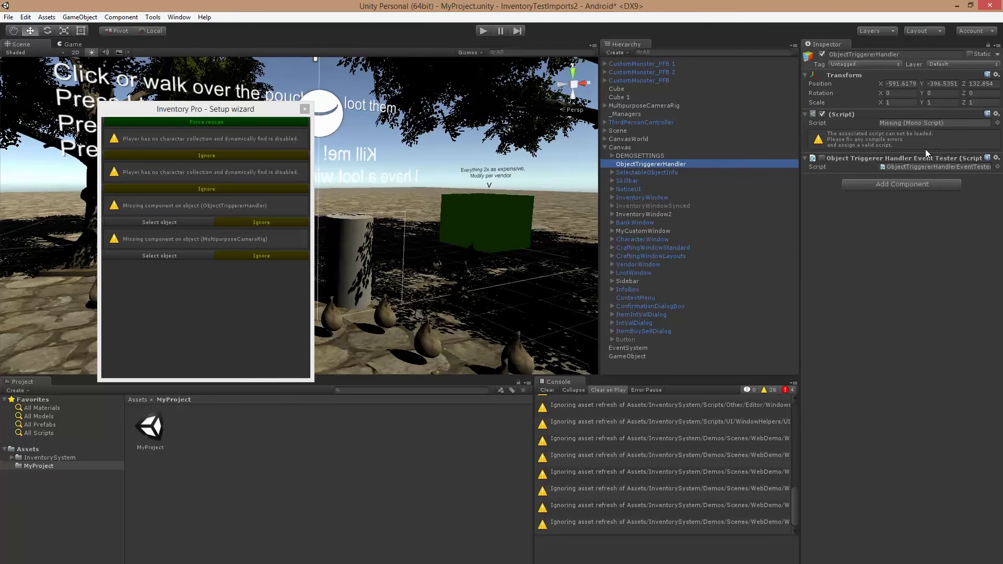
key("Delete")
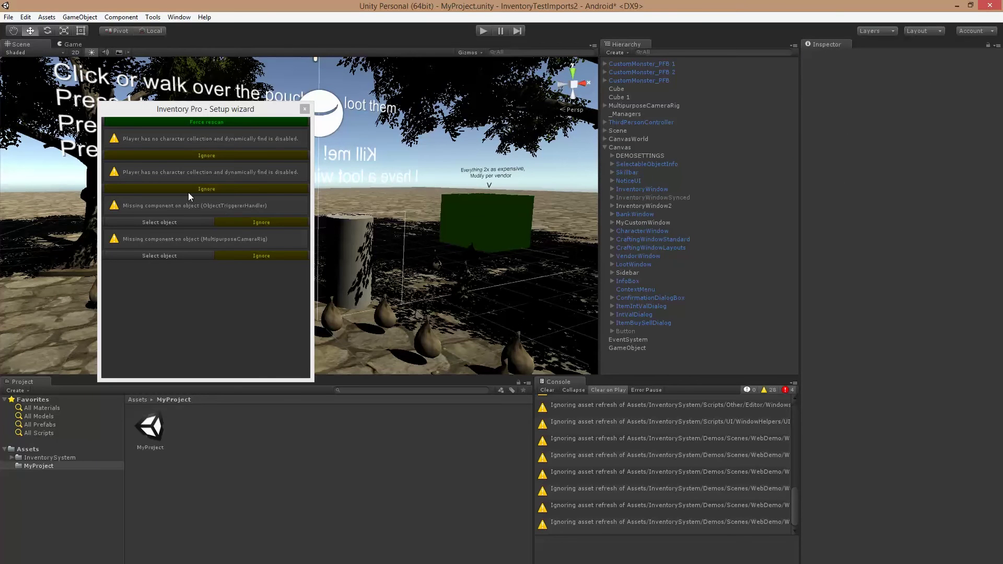
left_click(191, 122)
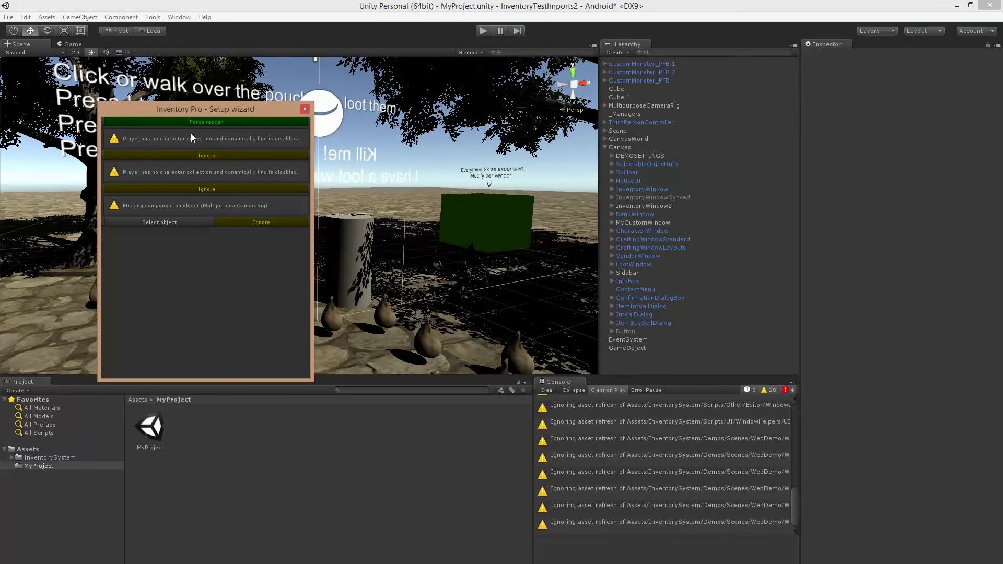
Assign the AutoCam script to MultipurposeCameraRig's missing script slot, then rescan.
left_click(150, 222)
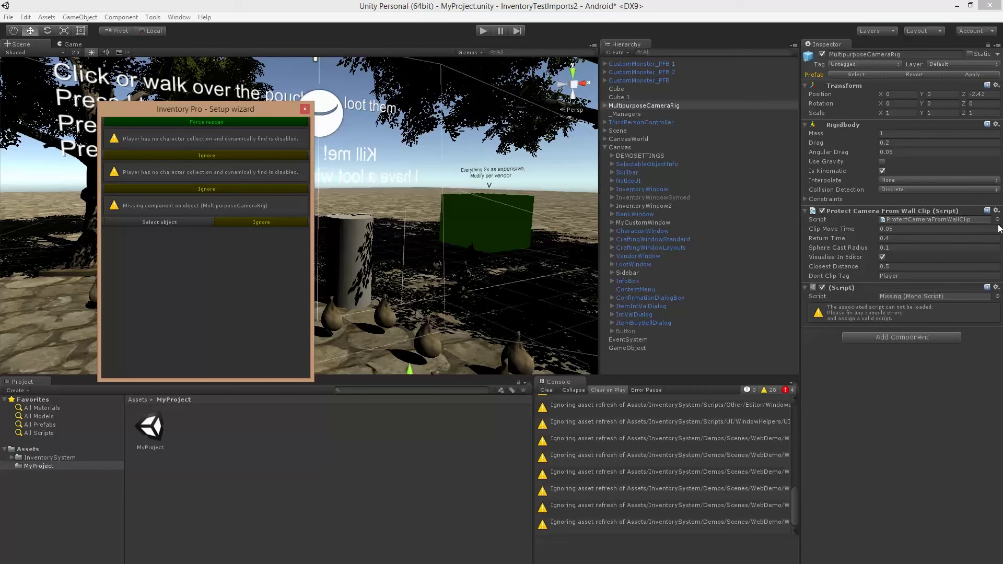
left_click(997, 296)
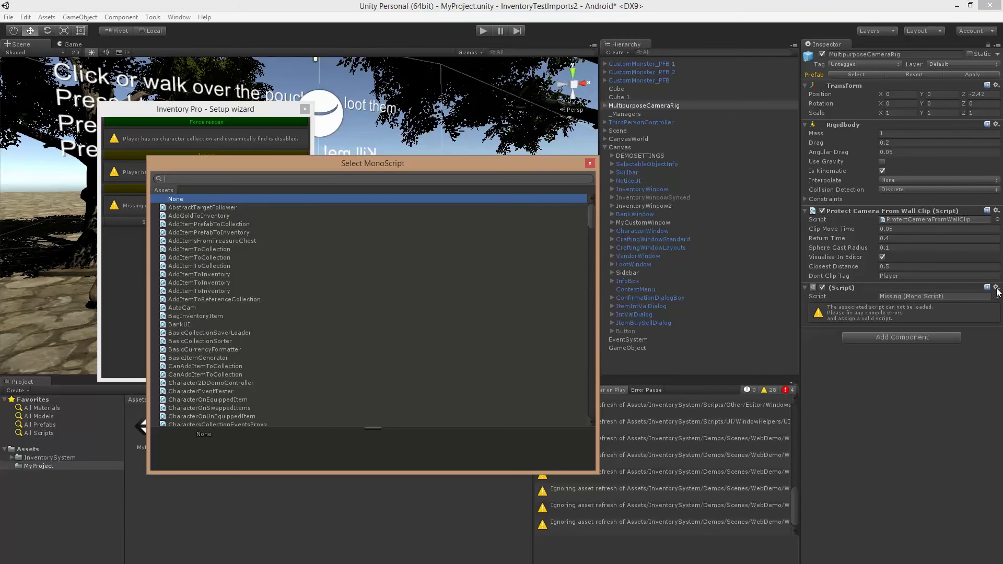
type("AutoCam")
key("Down")
key("Return")
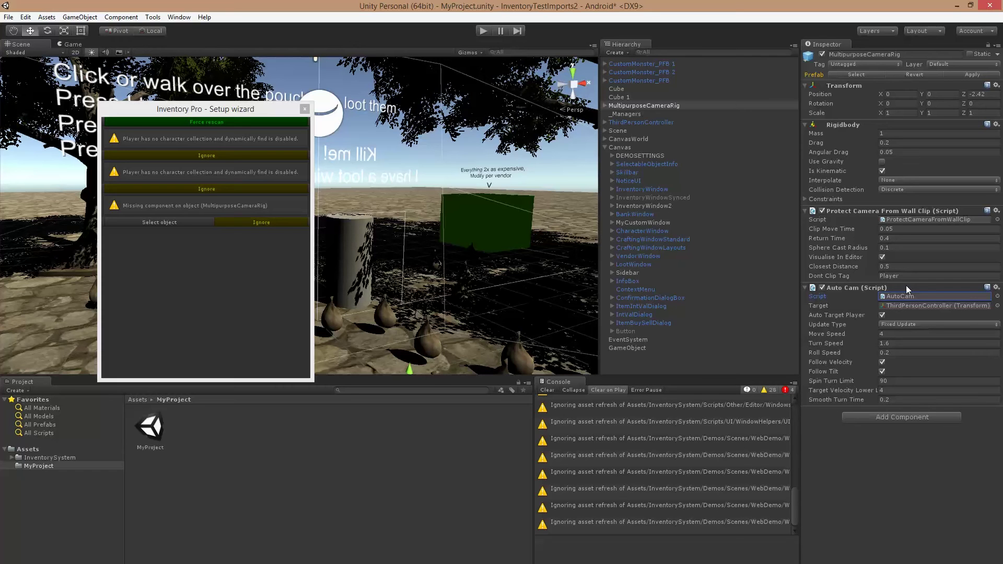
left_click(203, 122)
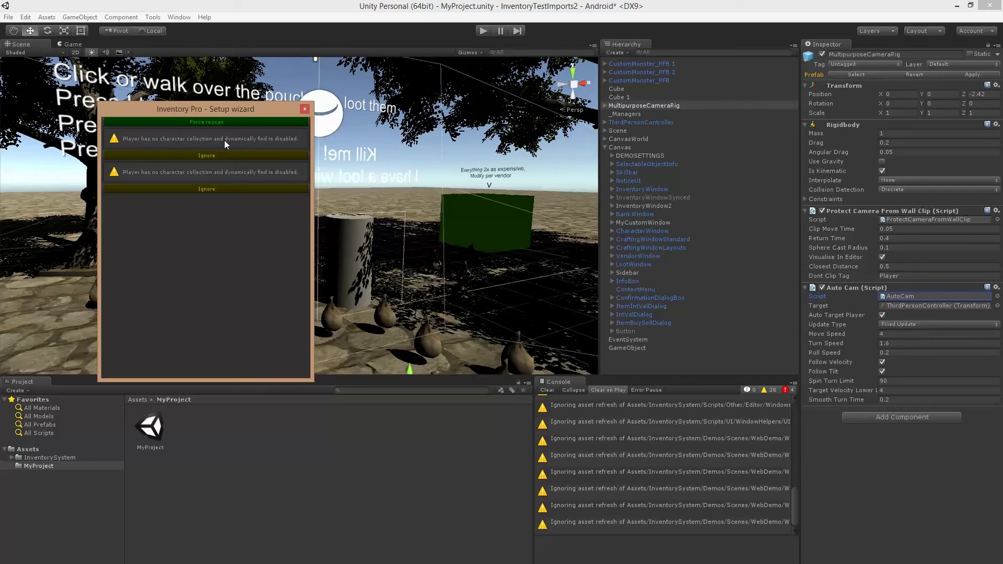
On ThirdPersonController's Inventory Player, set Character Collection to CharacterWindow.
left_click(604, 148)
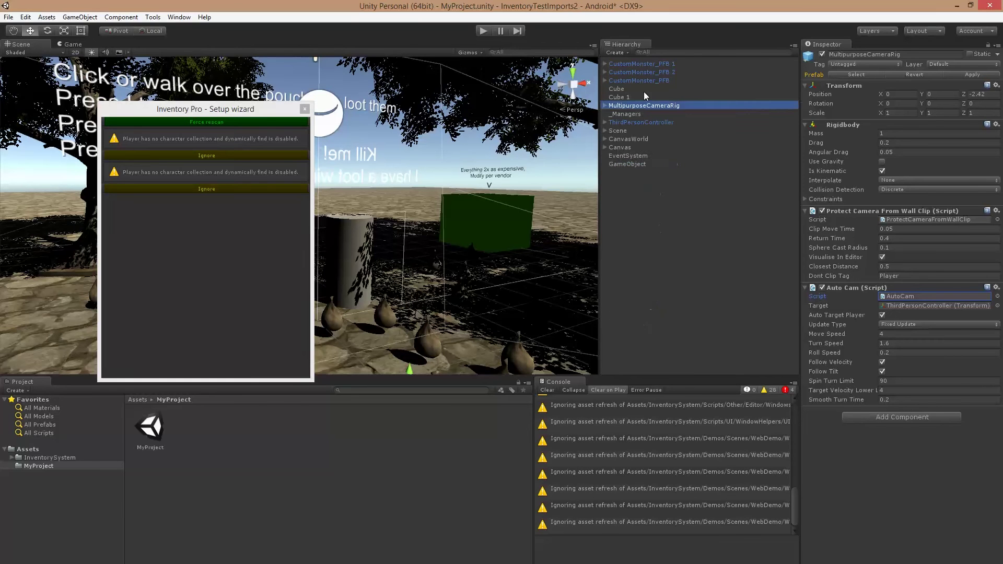
left_click(630, 123)
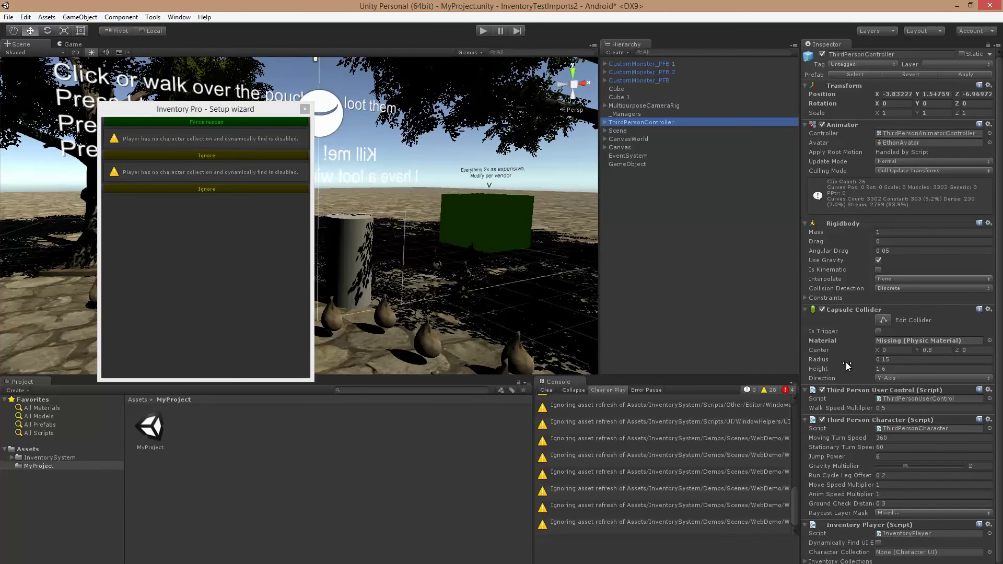
scroll(859, 327, "down", 1)
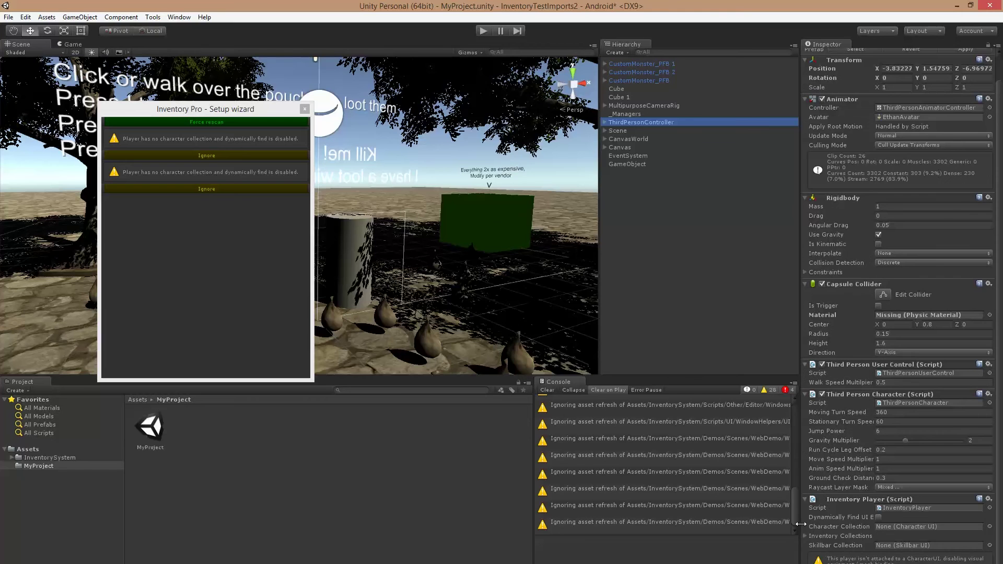
left_click_drag(801, 524, 723, 524)
left_click(762, 200)
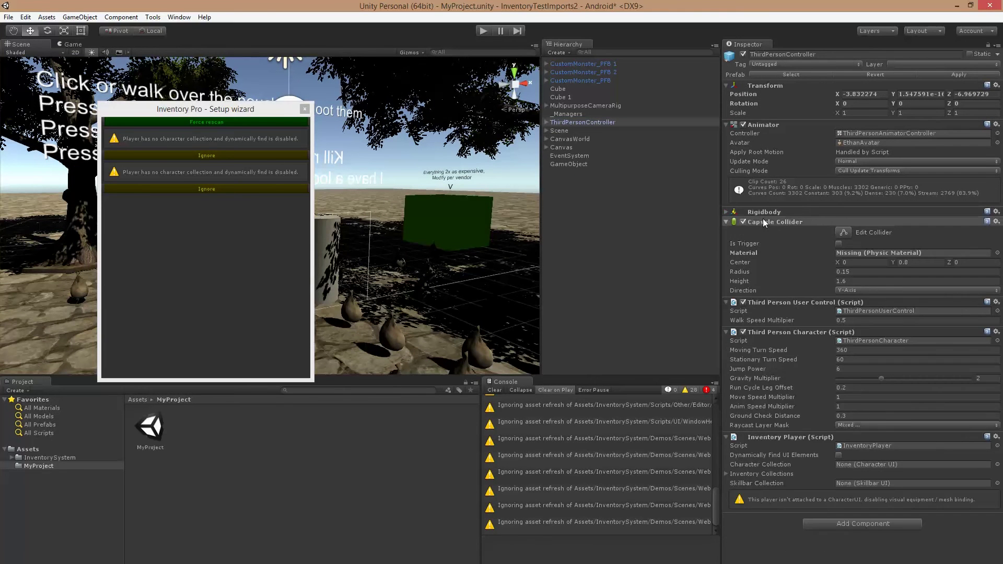
left_click(763, 219)
left_click(783, 234)
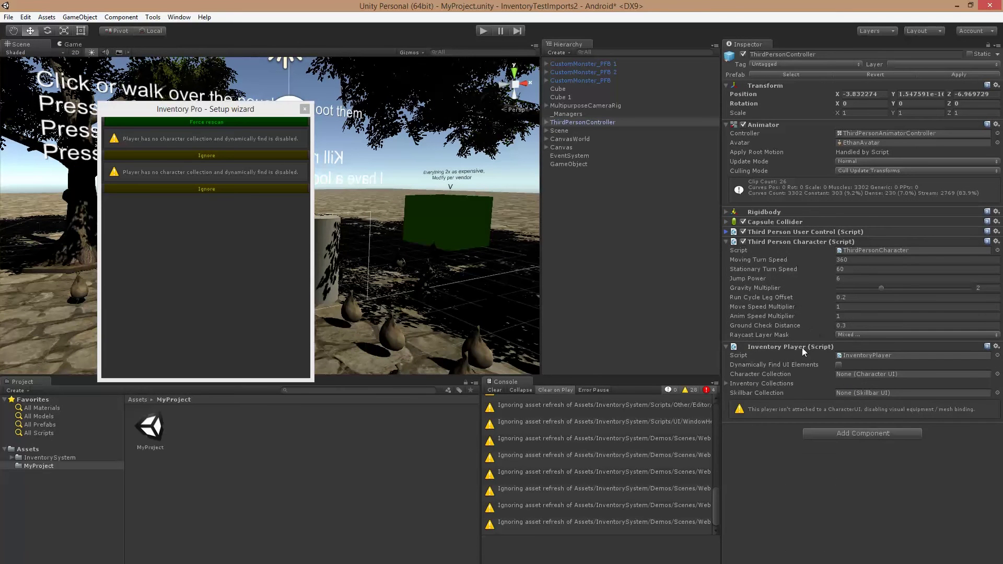
left_click(732, 364)
left_click(902, 375)
left_click(727, 384)
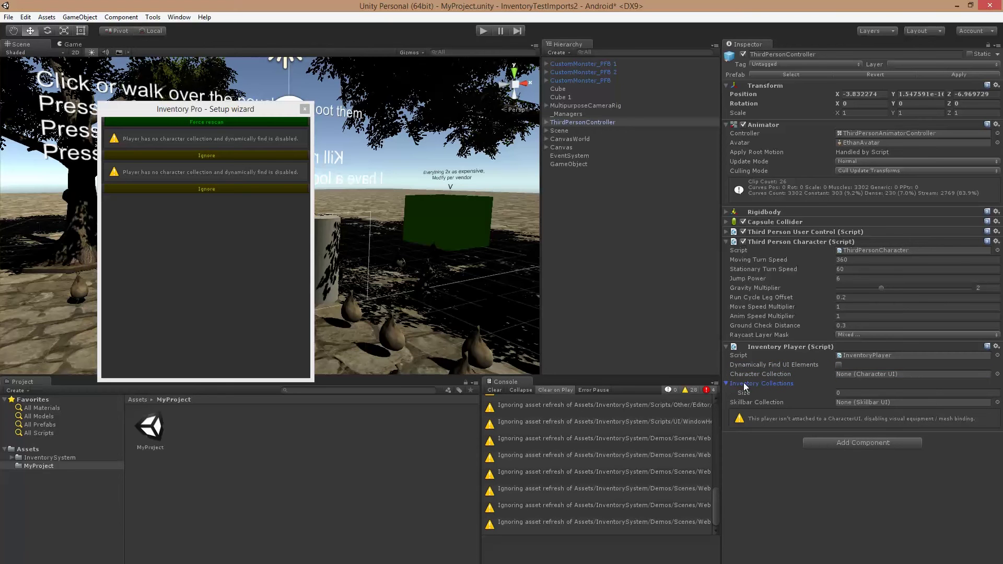
left_click(997, 374)
key("Down")
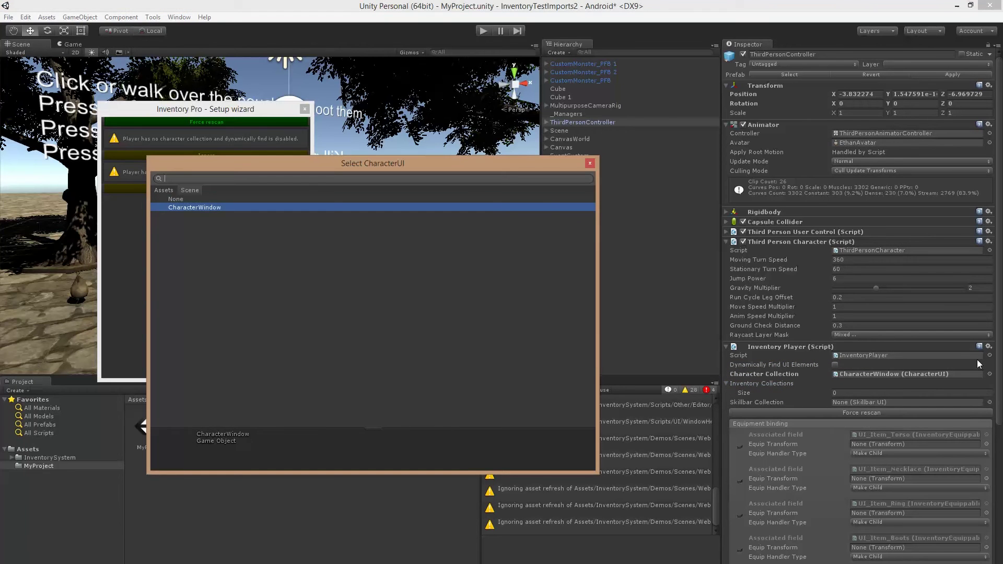
key("Return")
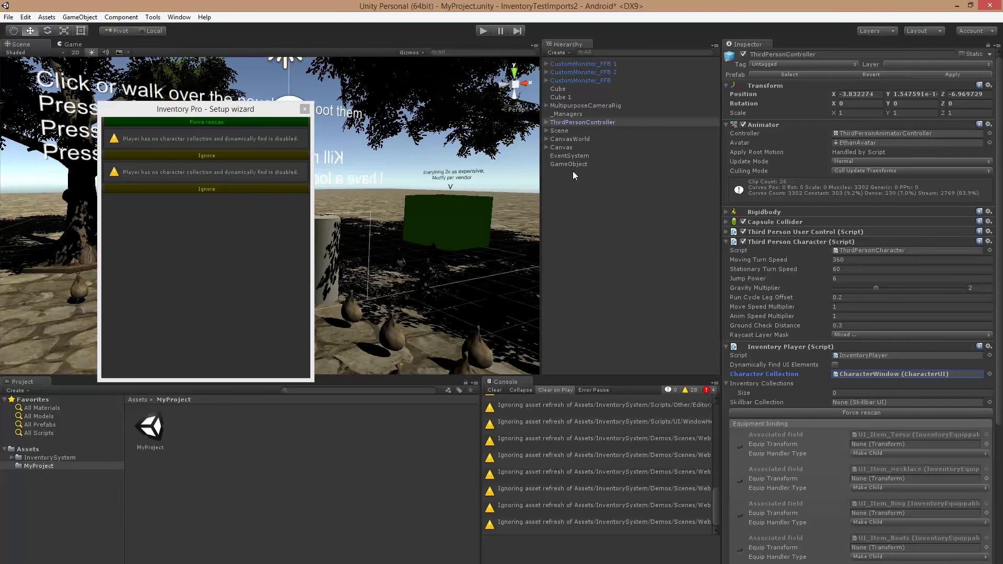
Add InventoryWindow and InventoryWindow2 to Inventory Collections, set Skillbar Collection to Skillbar, and save the scene.
left_click(546, 147)
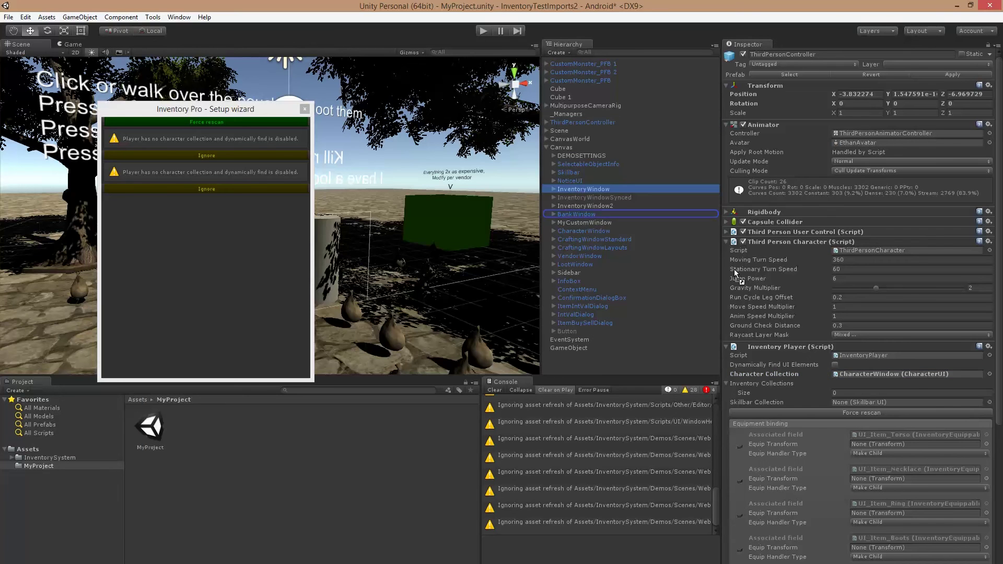
left_click_drag(734, 268, 848, 384)
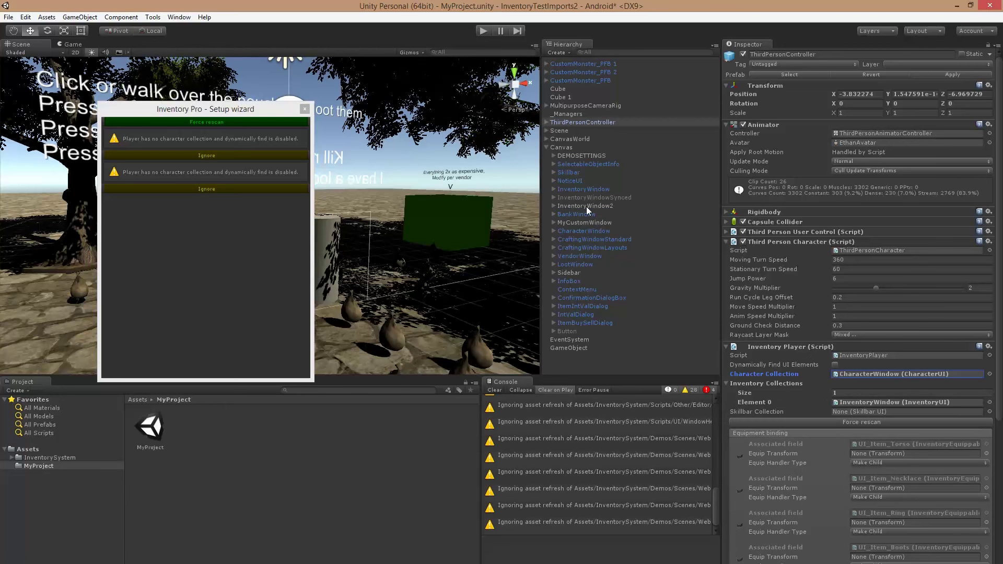
left_click_drag(586, 206, 862, 386)
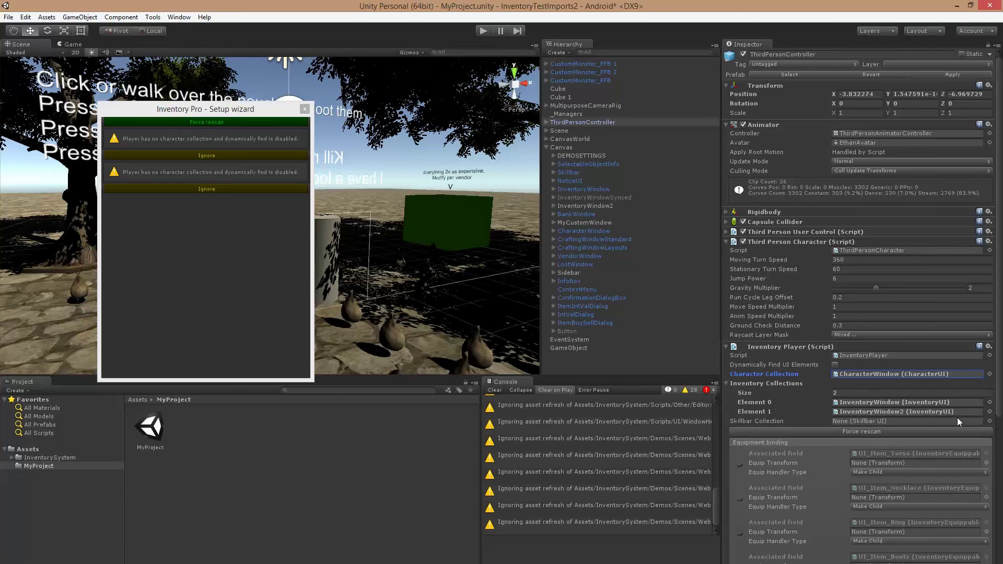
left_click(989, 421)
double_click(177, 202)
scroll(898, 292, "down", 3)
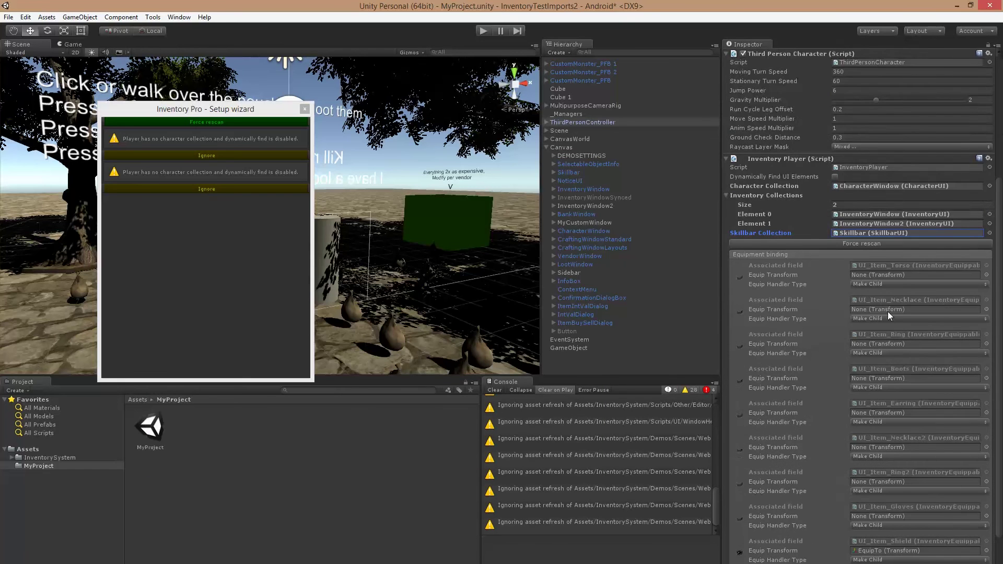
scroll(888, 312, "down", 3)
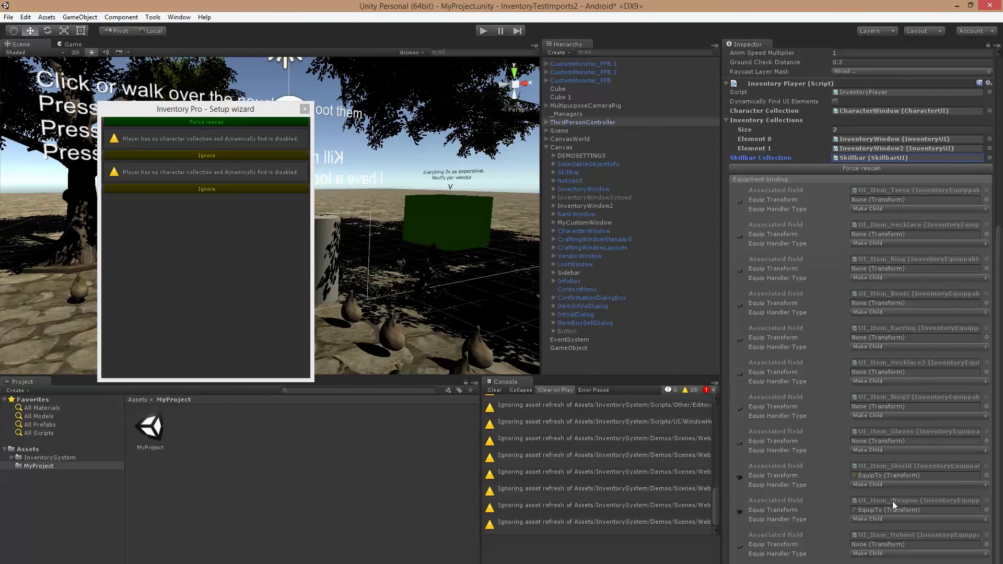
scroll(861, 474, "up", 10)
key("ctrl+s")
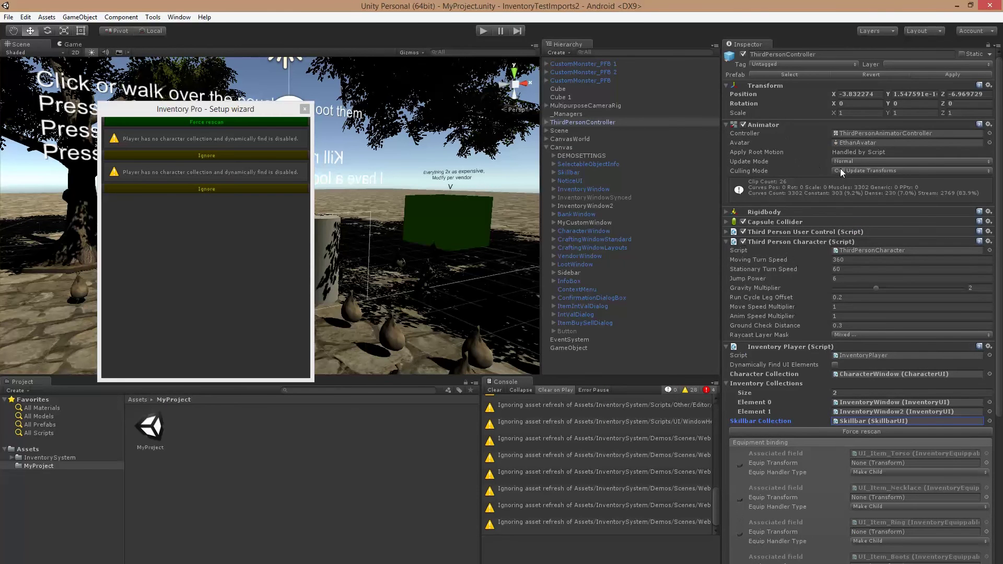
Rescan, ignore the missing character collection warning, and close the Inventory Pro setup wizard.
left_click(185, 120)
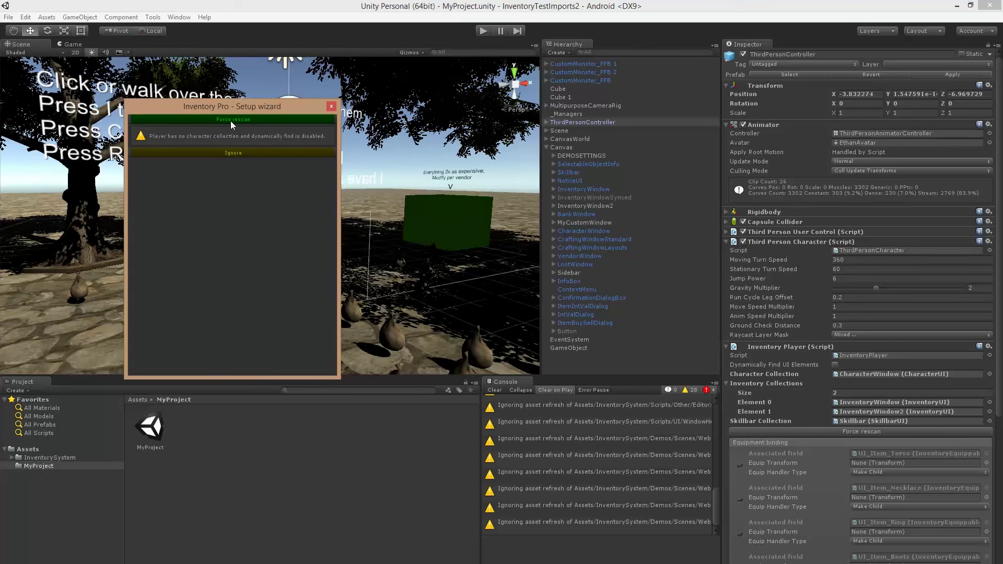
left_click_drag(231, 104, 263, 94)
scroll(788, 362, "down", 4)
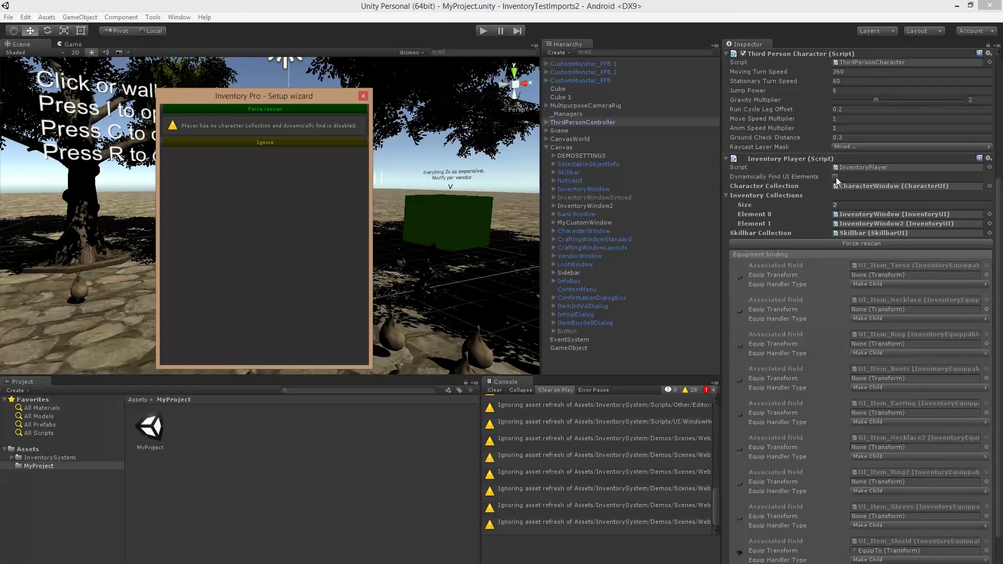
scroll(922, 197, "up", 4)
left_click(236, 141)
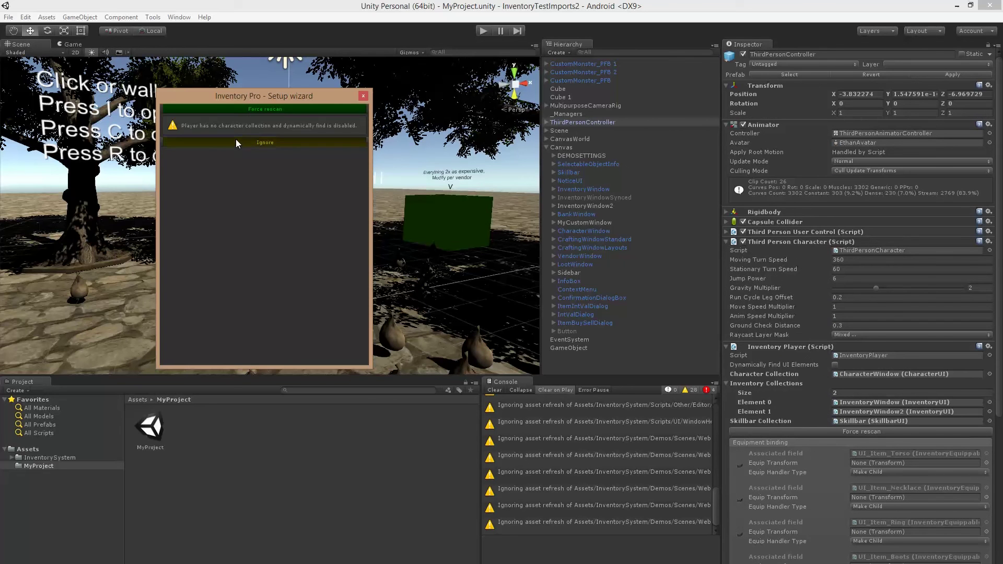
left_click_drag(326, 98, 279, 116)
left_click(269, 115)
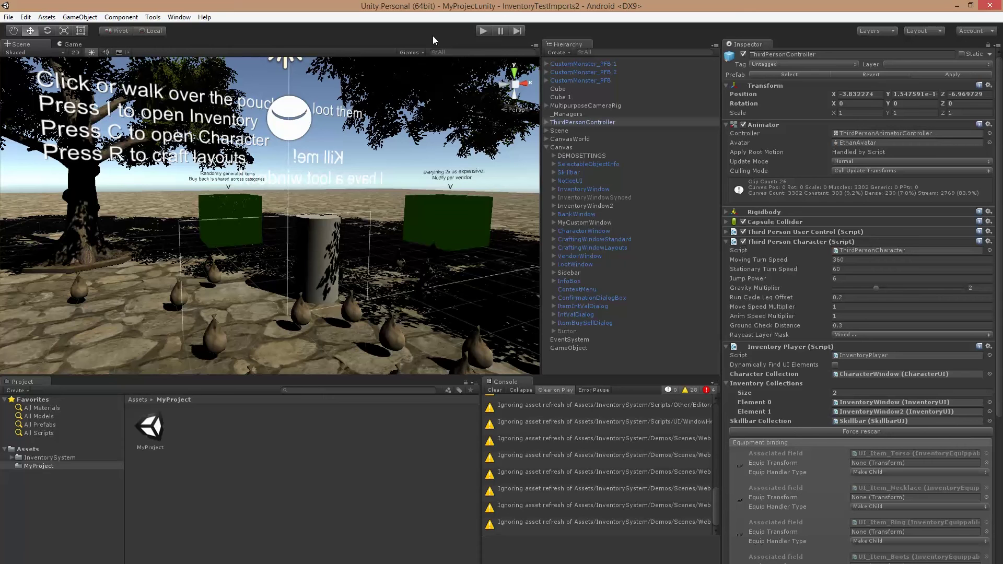
Open Project Settings > Input and expand the Axes list.
left_click(26, 17)
mouse_move(58, 277)
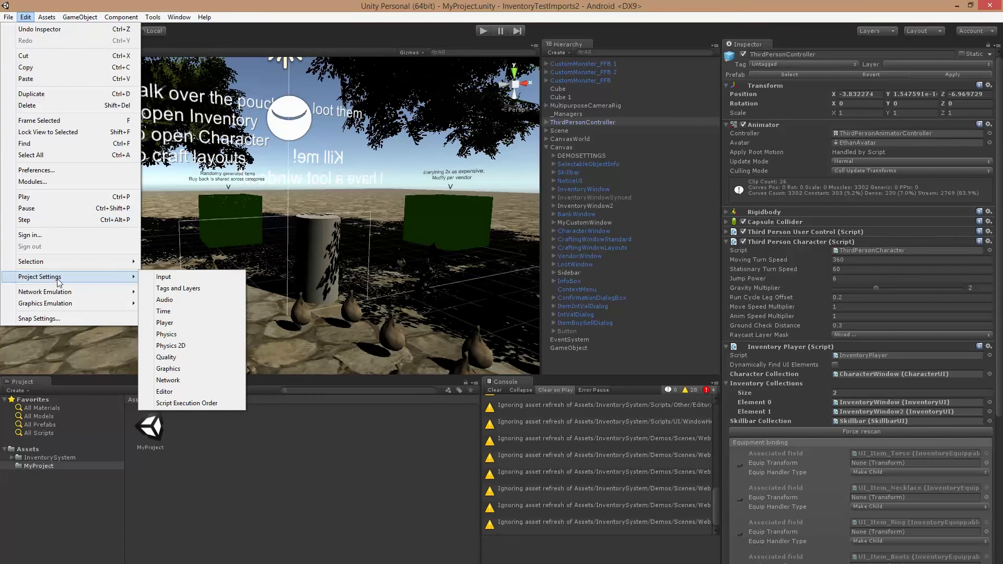
left_click(166, 277)
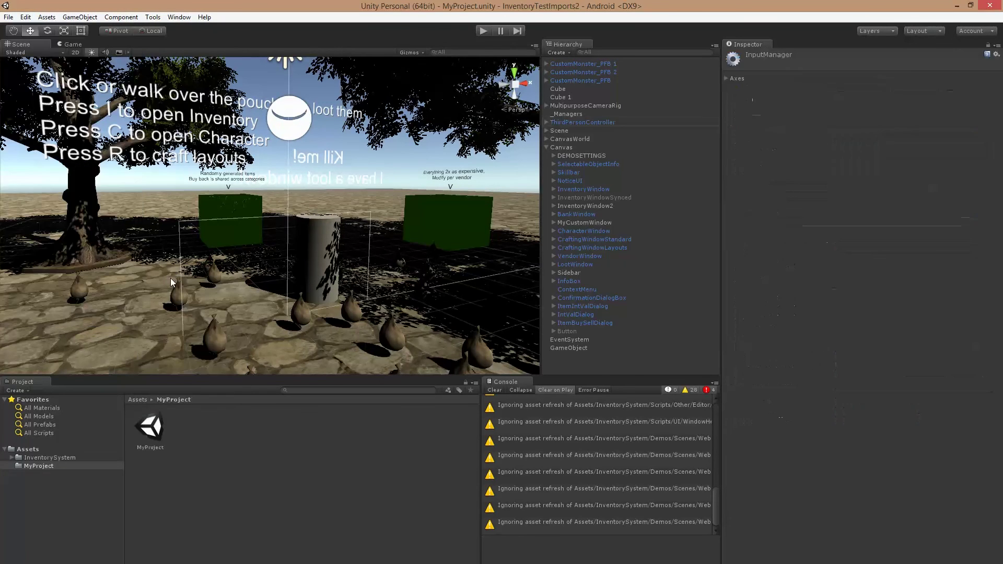
left_click(732, 78)
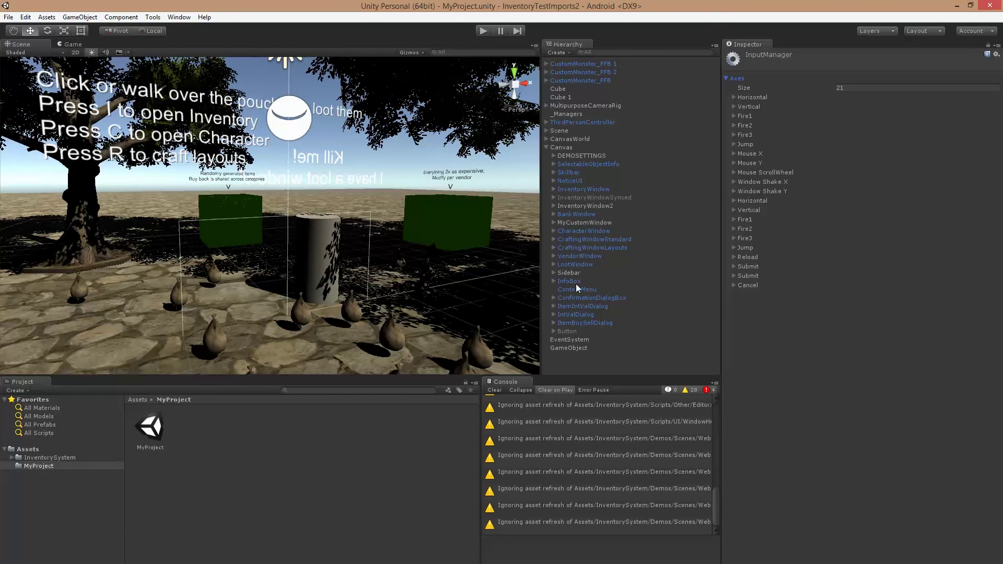
Inspect the ConfirmationDialogBox object, then the ItemIntValDialog object.
left_click(583, 299)
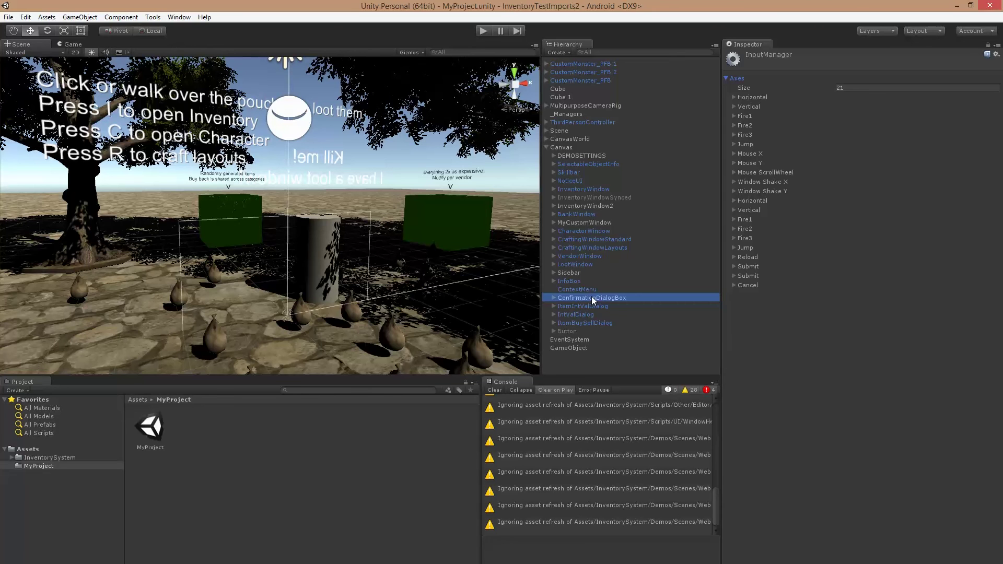
scroll(807, 229, "down", 5)
scroll(806, 228, "down", 3)
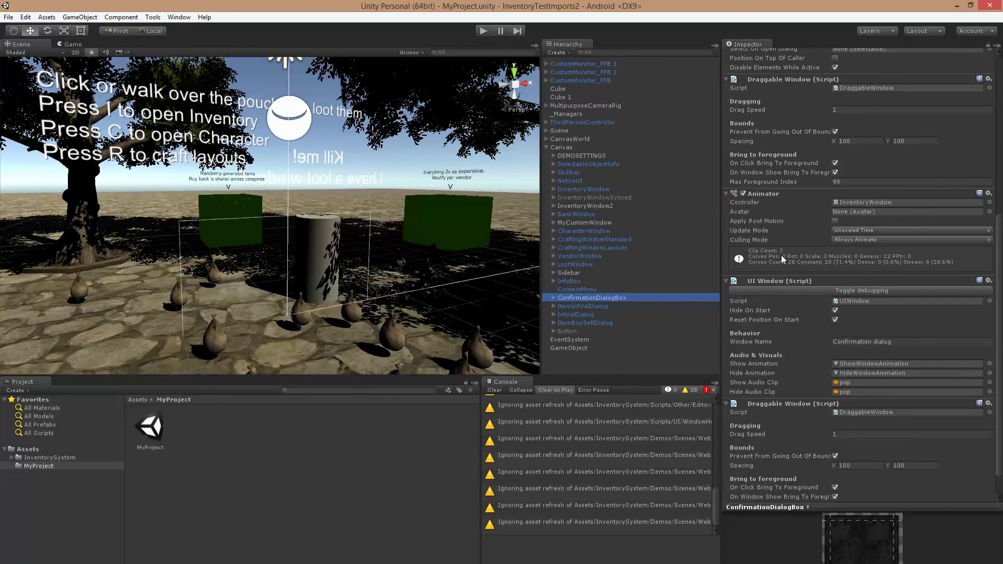
scroll(781, 255, "up", 10)
left_click(776, 242)
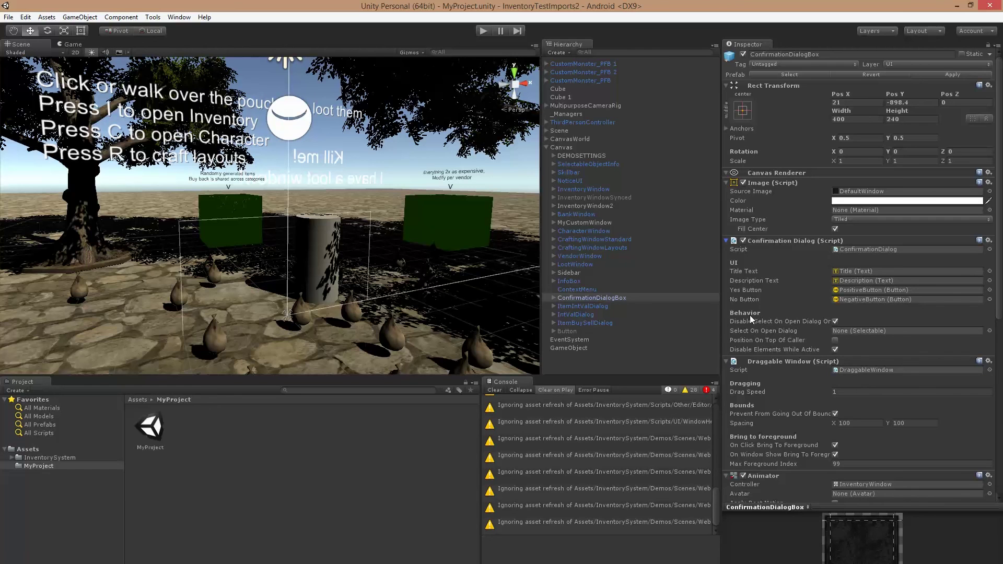
left_click(579, 306)
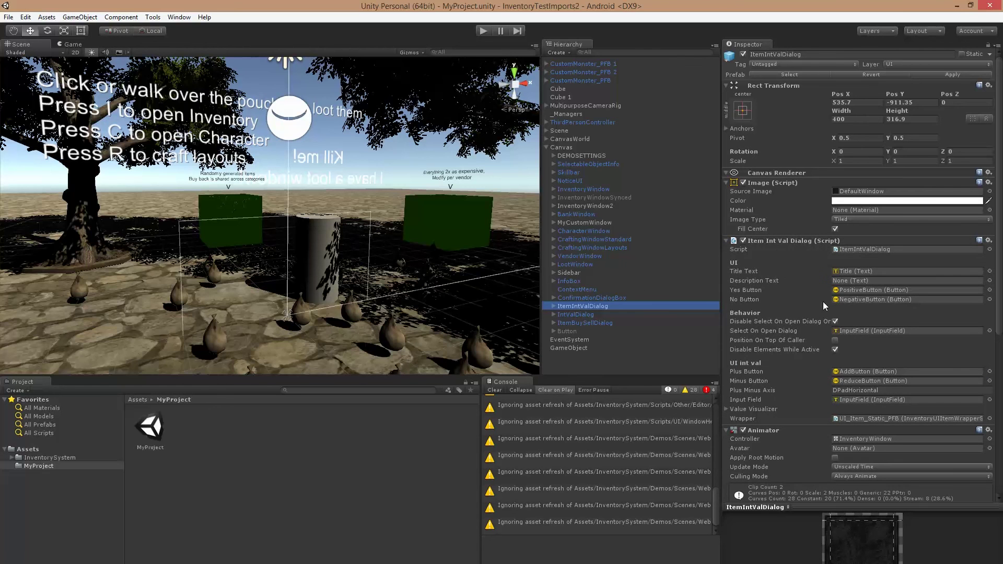
Select the Plus Minus Axis value DPadHorizontal for copying.
left_click(745, 390)
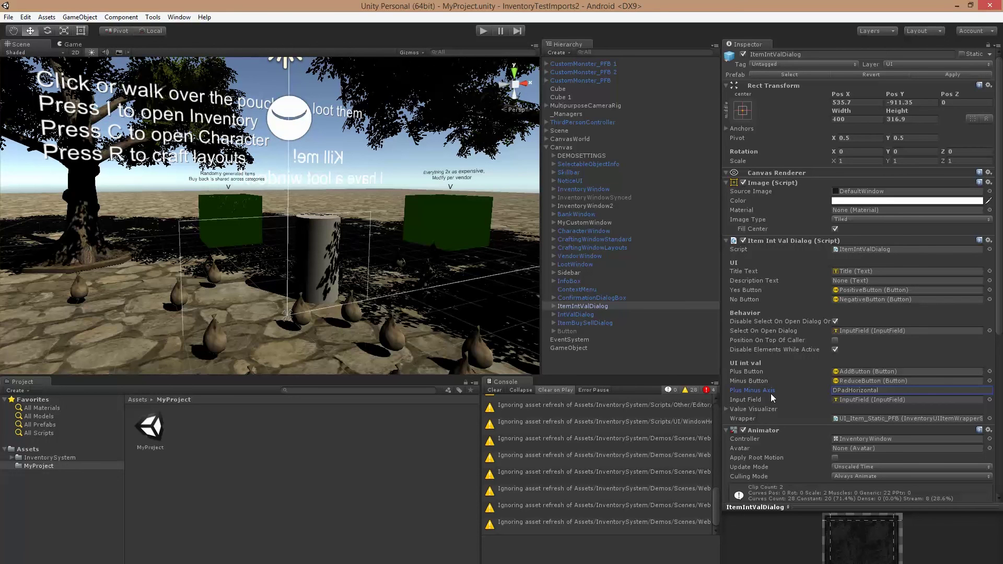
left_click(892, 389)
left_click(911, 390)
left_click_drag(911, 389, 797, 382)
key("ctrl+c")
Reopen the Input settings and increase the Axes Size to 22.
left_click(25, 16)
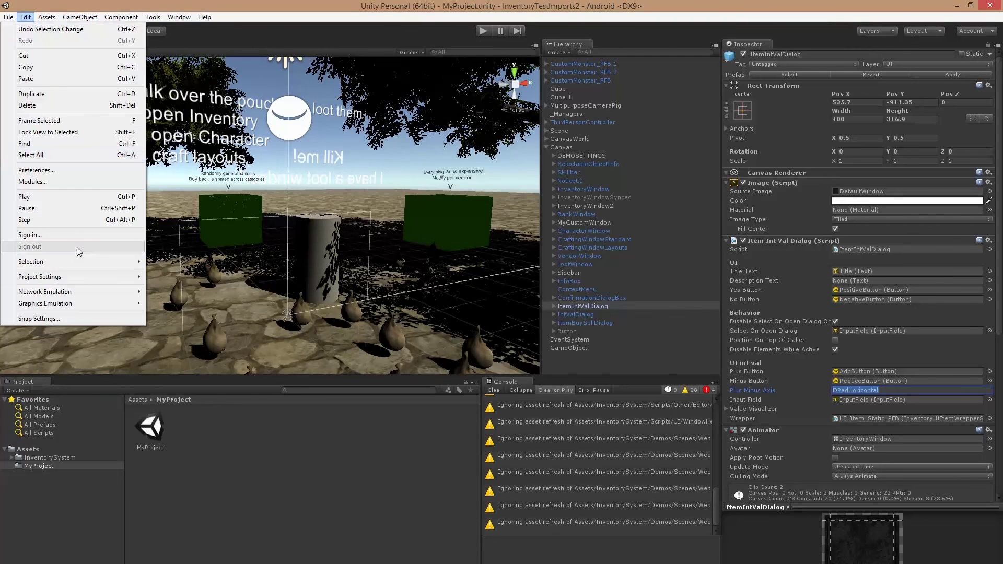
mouse_move(78, 277)
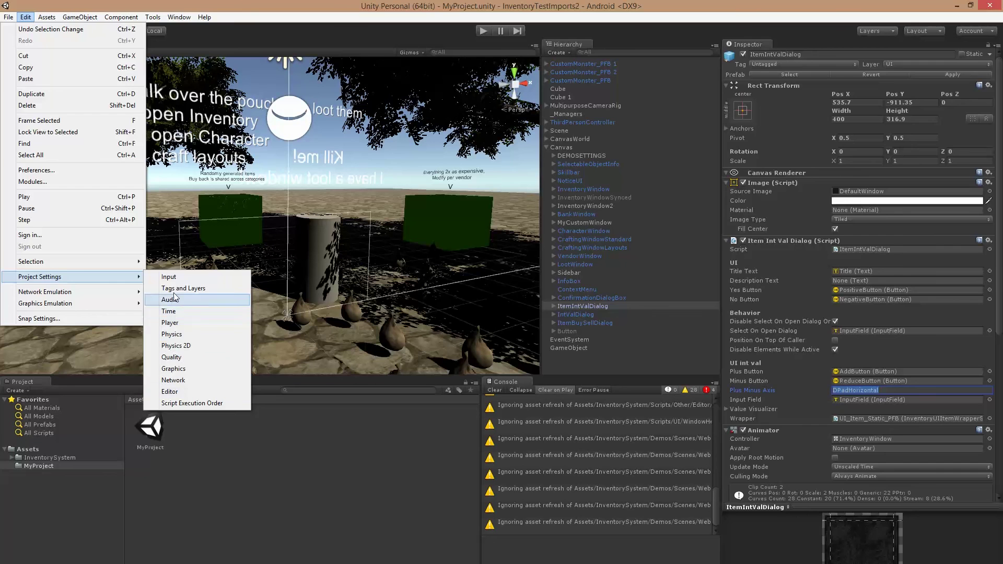
left_click(169, 276)
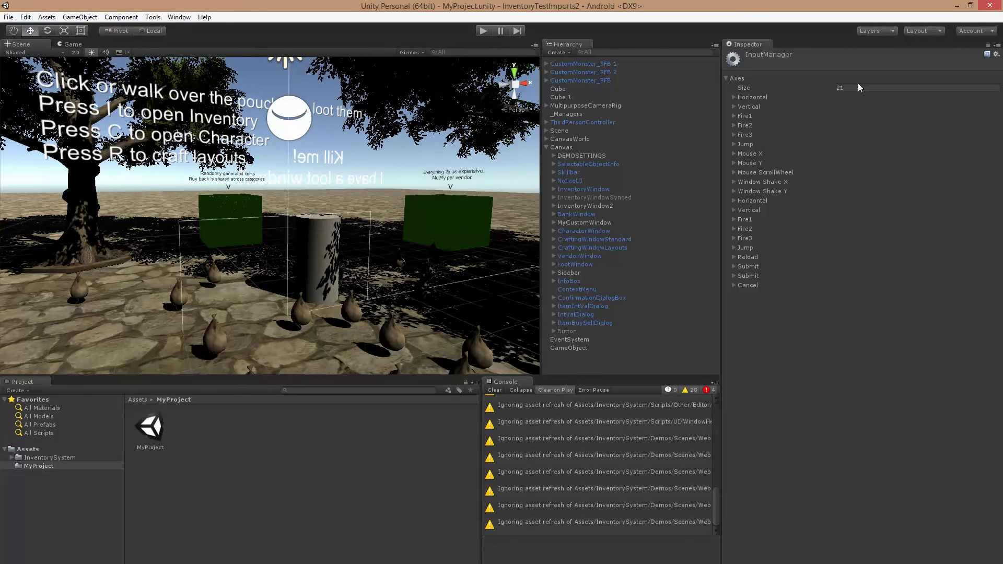
left_click(858, 87)
type("22")
key("Return")
Name the new last axis DPadHorizontal by pasting it into Name.
left_click(752, 294)
left_click(862, 304)
key("ctrl+v")
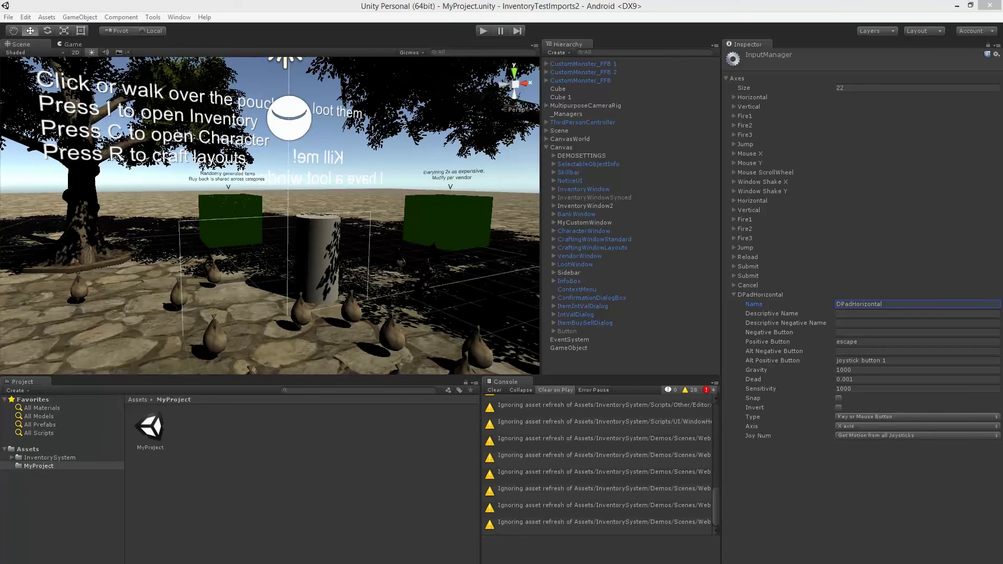
Switch to the browser showing the Xbox360Controller axis mapping page.
key("alt+Tab")
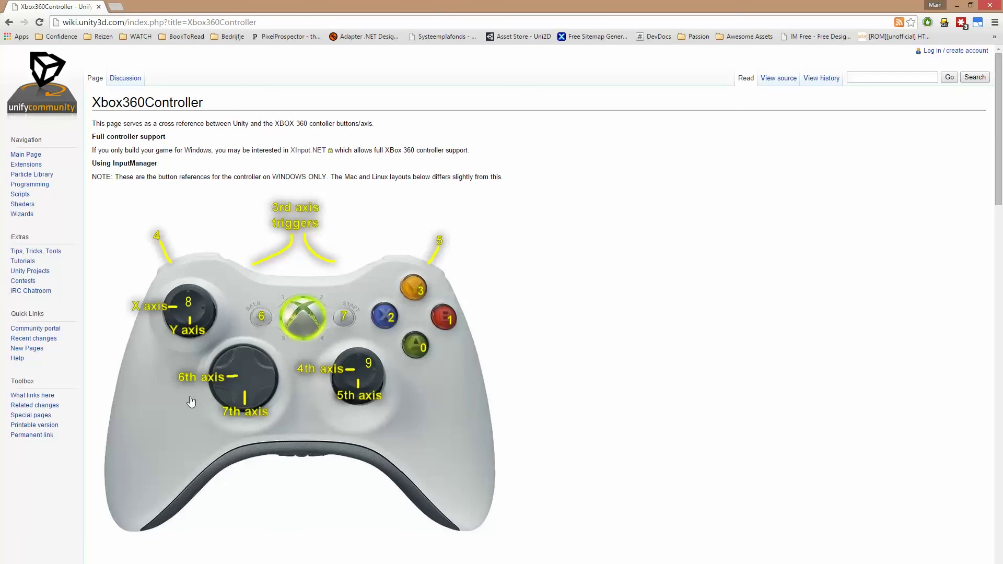
Set DPadHorizontal to Joystick Axis, 6th axis, reading from all joysticks.
key("alt+Tab")
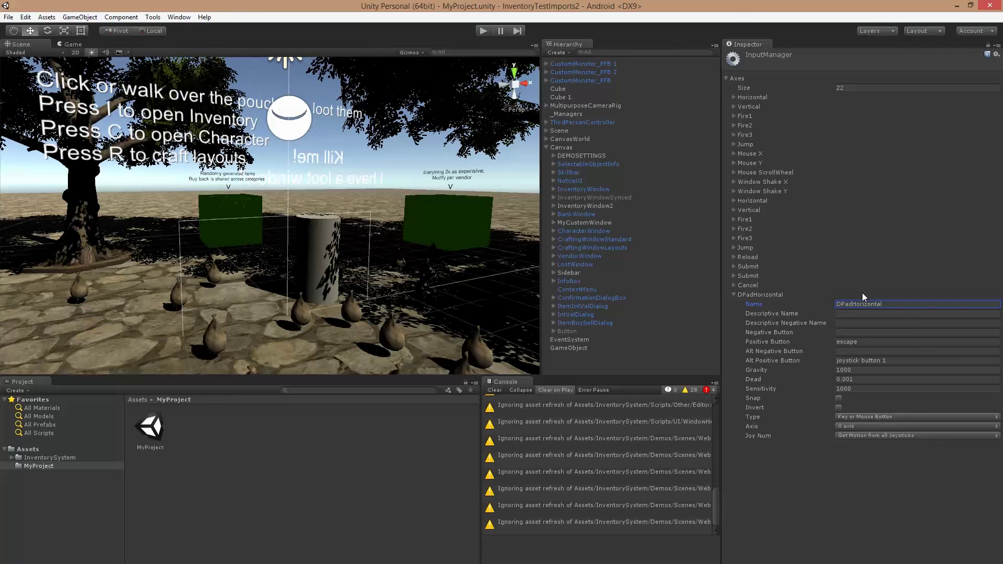
left_click(848, 416)
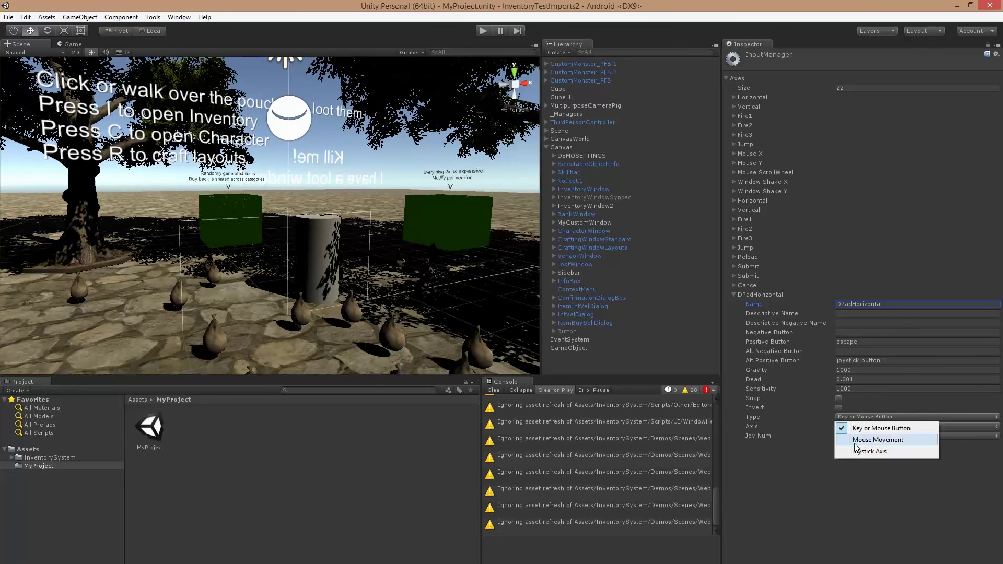
left_click(859, 453)
left_click(850, 425)
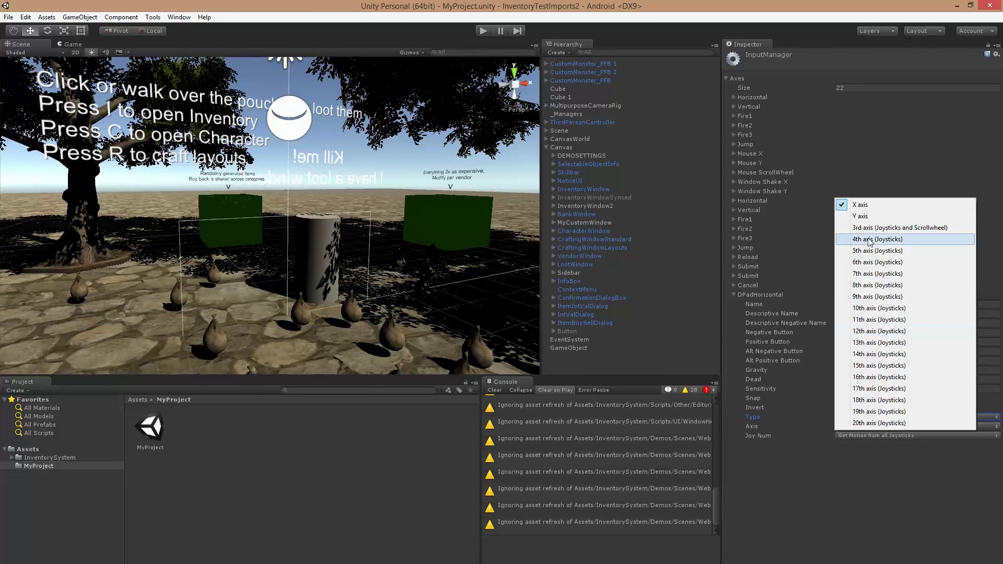
left_click(872, 262)
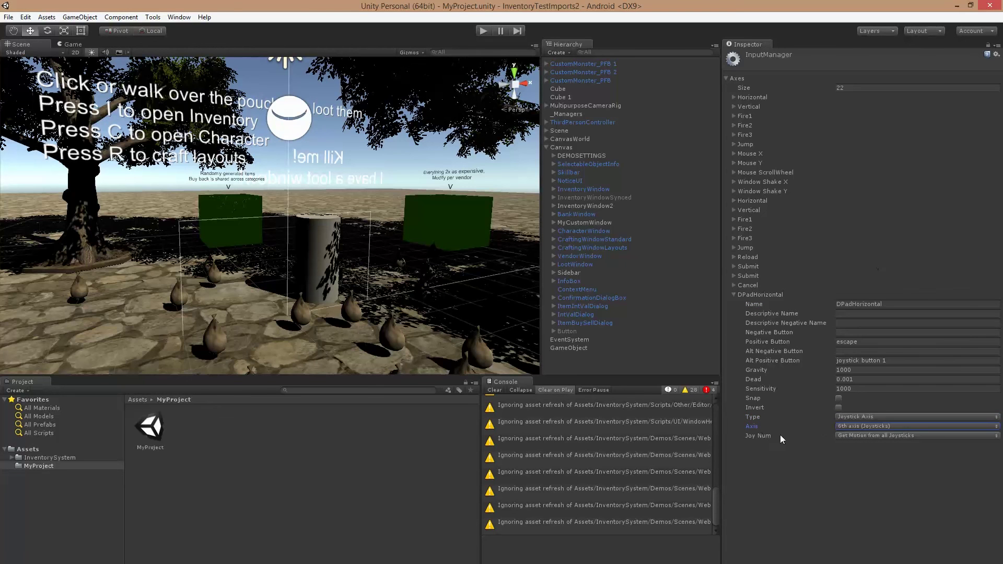
left_click(861, 435)
left_click(797, 456)
Clear the escape Positive Button and joystick button 1 Alt Positive Button values.
left_click(870, 341)
key("BackSpace")
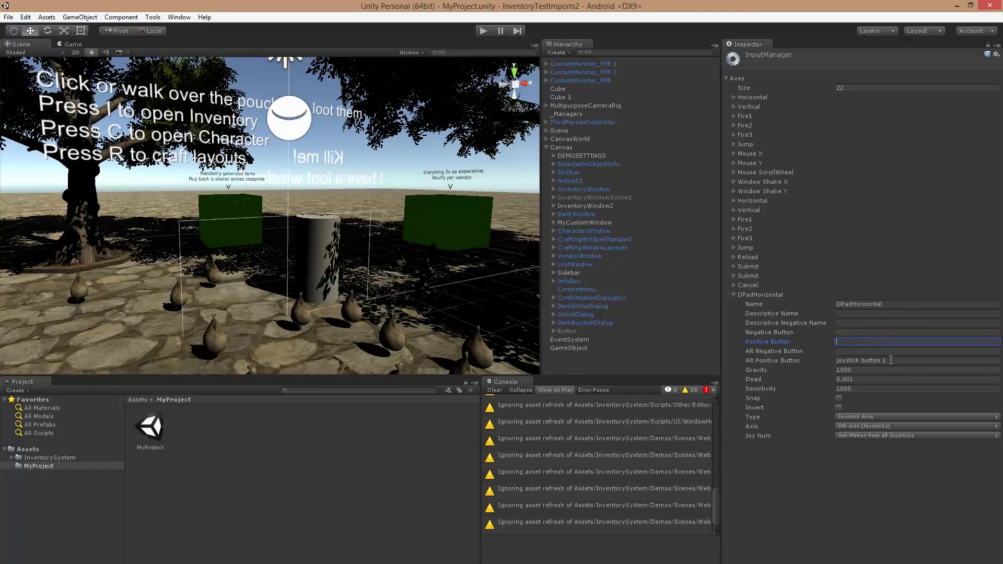
left_click(898, 360)
key("BackSpace")
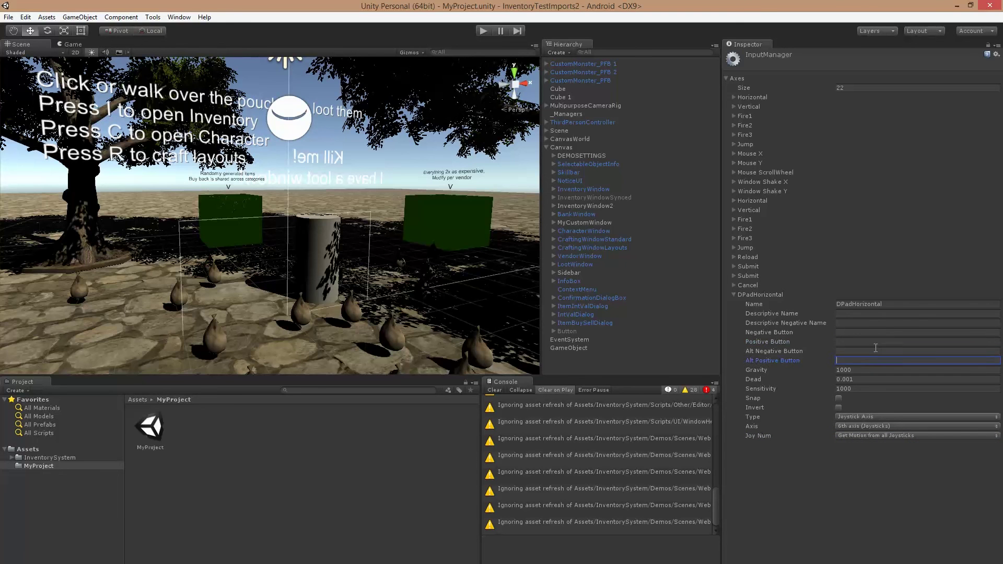
left_click(875, 350)
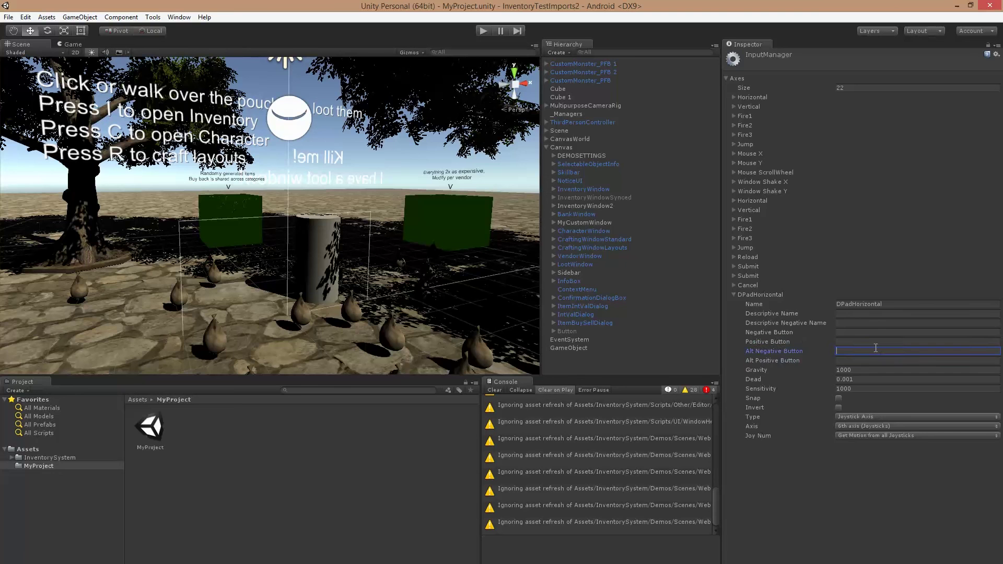
left_click(750, 377)
left_click(806, 466)
Run the demo scene and pick up the swords and other yard items.
left_click(484, 31)
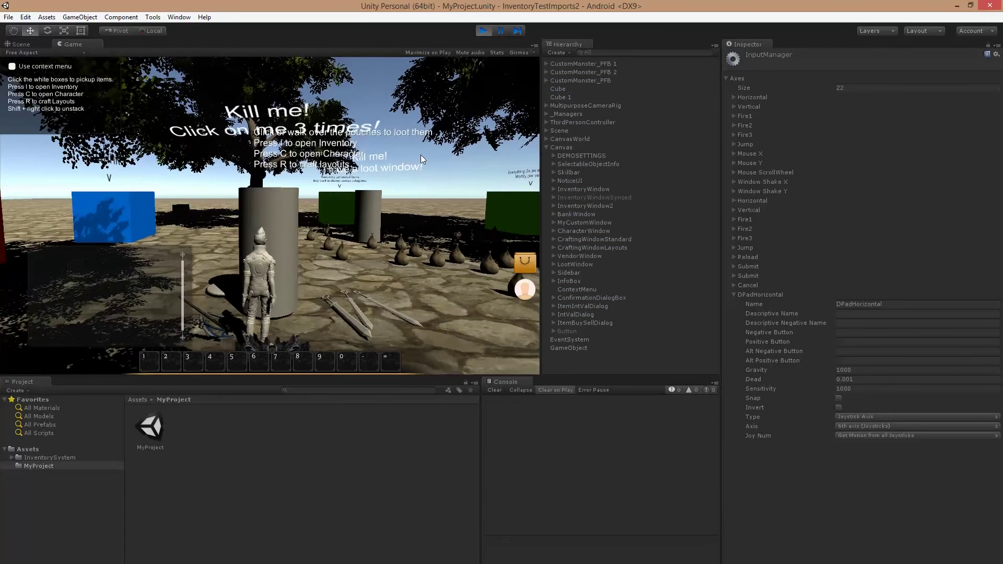
left_click(363, 310)
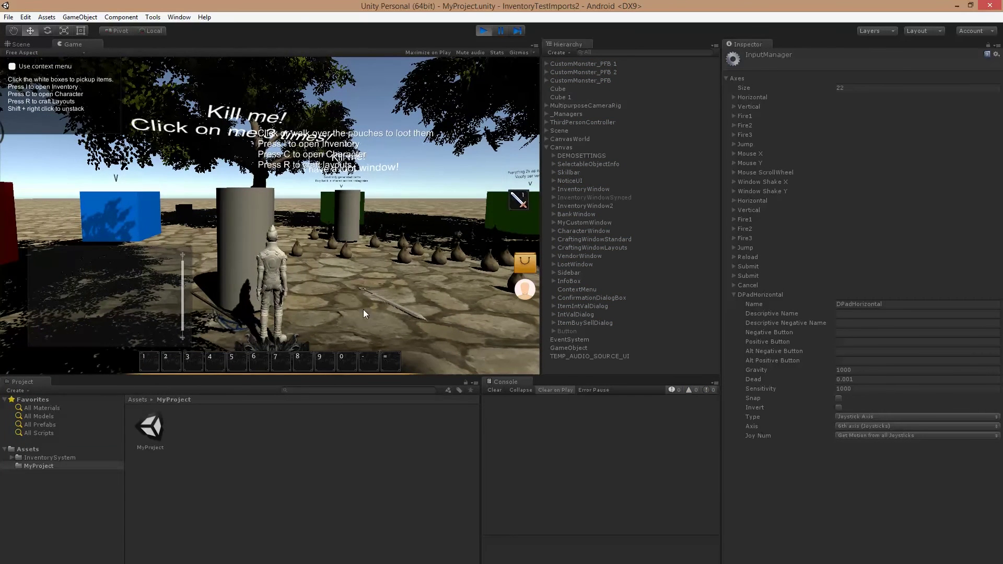
left_click(319, 249)
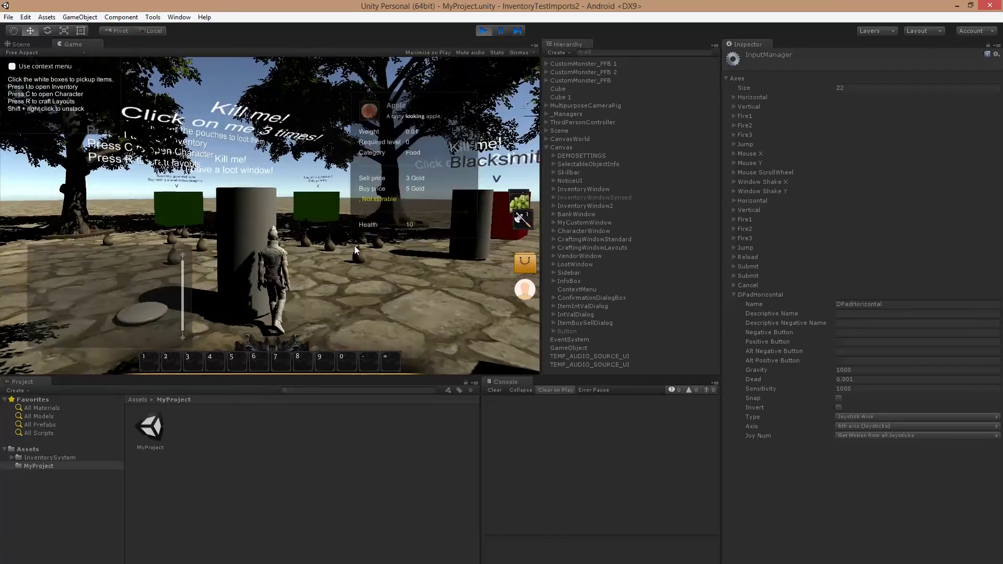
Equip a sword from the inventory, then close the inventory and character windows.
key("i")
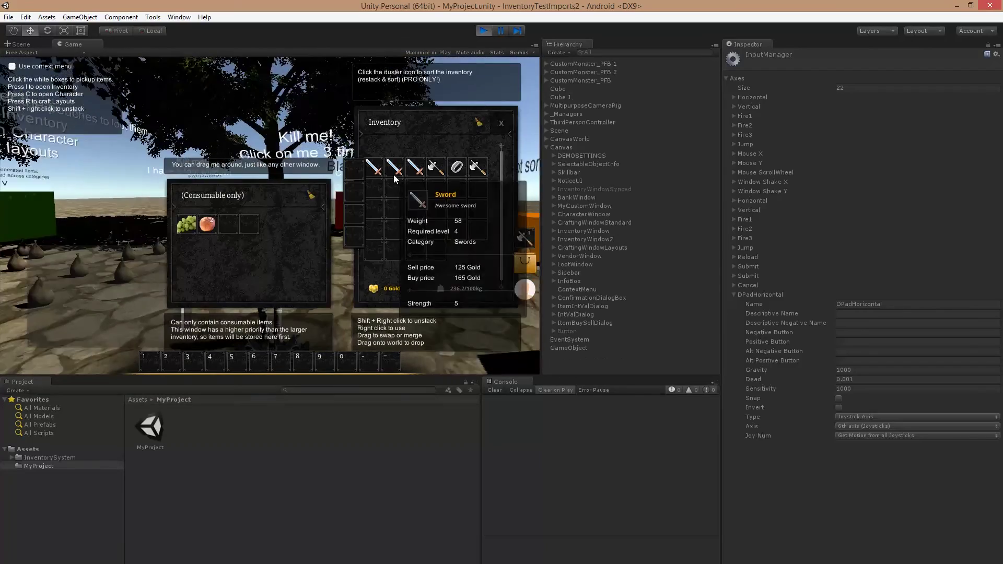
right_click(393, 175)
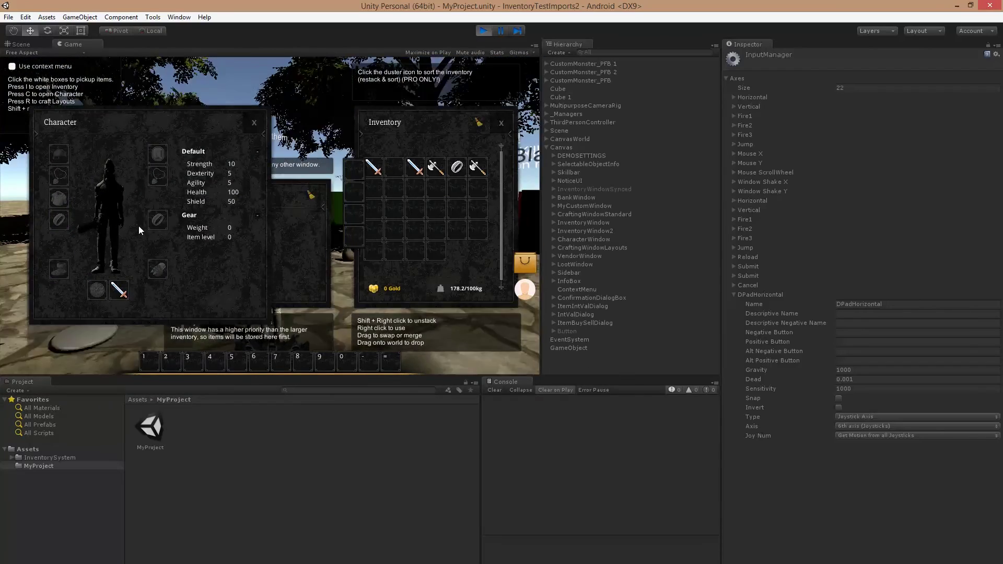
key("i")
key("c")
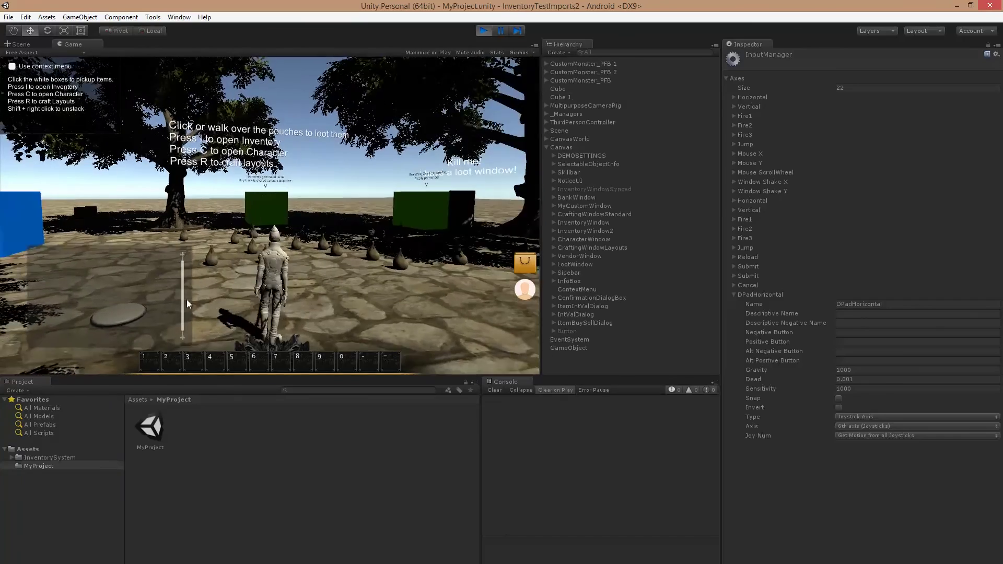